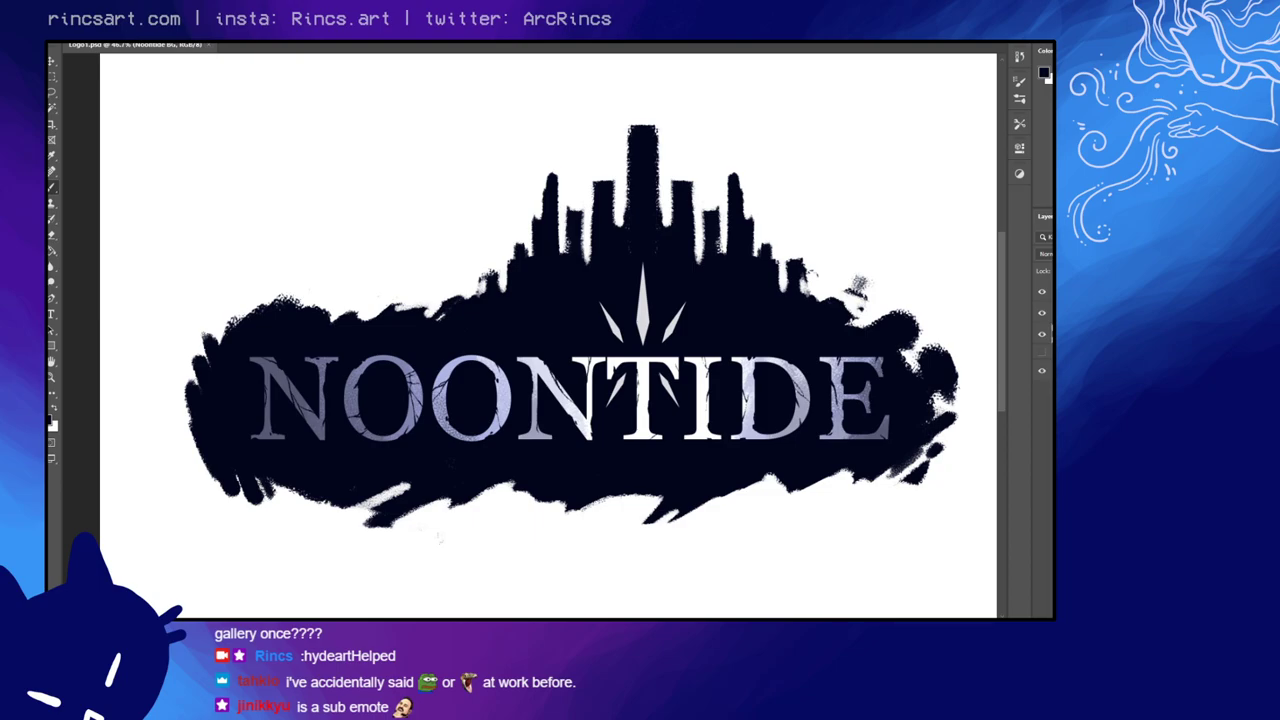
Step: Leave the logo document for the blank square document Untitled-1 and add a new empty layer to it
{"action": "key", "text": "ctrl+w"}
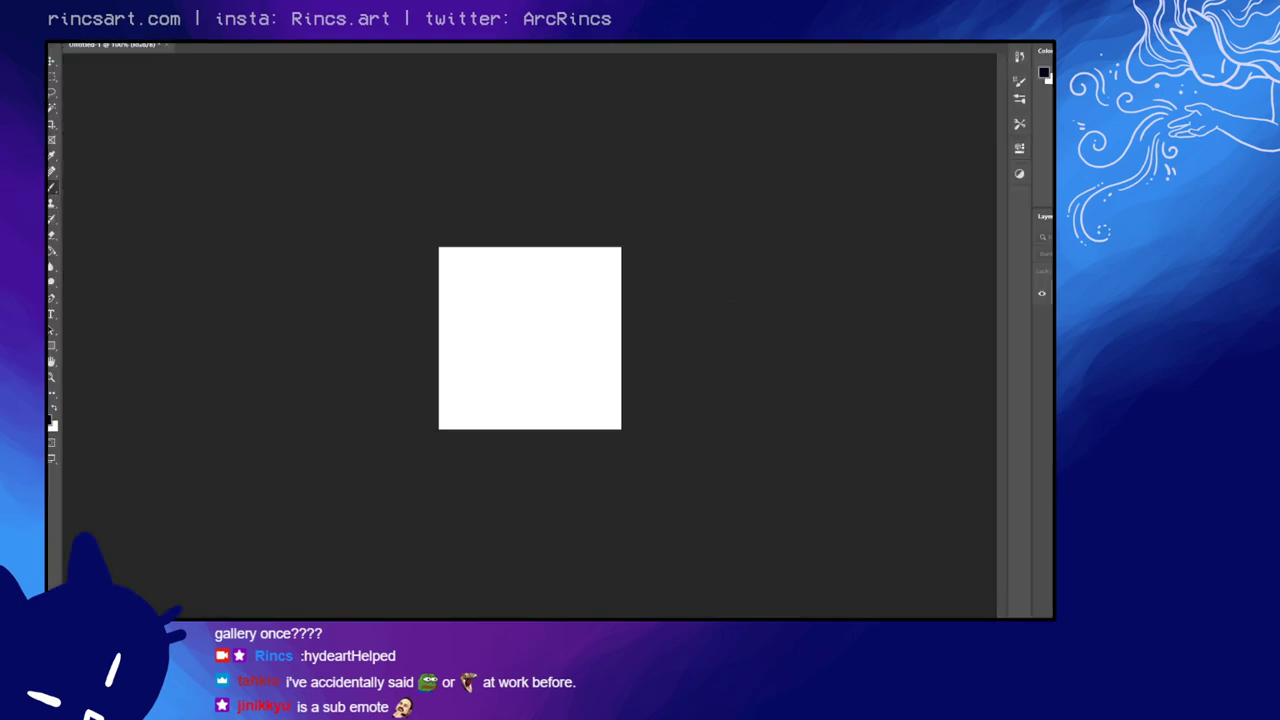
{"action": "key", "text": "ctrl+shift+alt+n"}
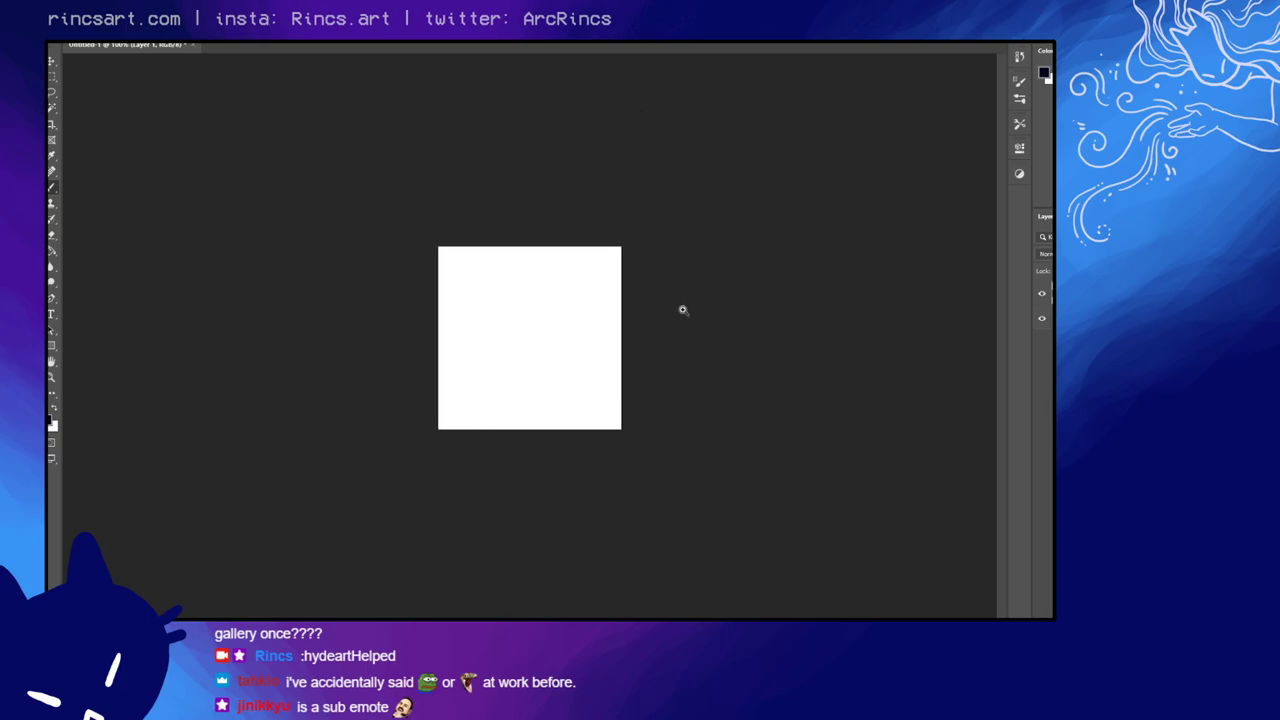
{"action": "left_click", "coordinate": [600, 337]}
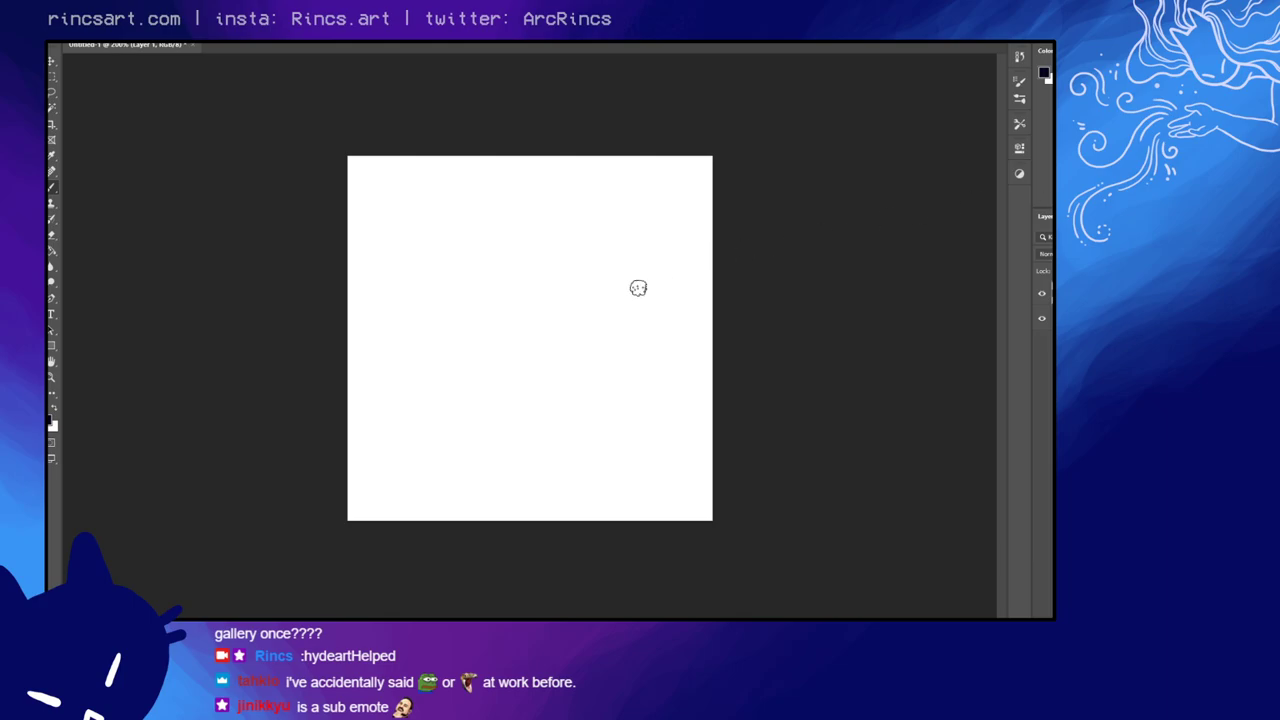
Step: Sketch a large round eye with a dot pupil and a slanted line, and a triangular open mouth beside it
{"action": "mouse_move", "coordinate": [638, 288]}
{"action": "left_mouse_down"}
{"action": "mouse_move", "coordinate": [562, 295]}
{"action": "mouse_move", "coordinate": [554, 434]}
{"action": "mouse_move", "coordinate": [666, 346]}
{"action": "mouse_move", "coordinate": [536, 310]}
{"action": "mouse_move", "coordinate": [615, 440]}
{"action": "mouse_move", "coordinate": [631, 285]}
{"action": "mouse_move", "coordinate": [538, 375]}
{"action": "mouse_move", "coordinate": [676, 405]}
{"action": "mouse_move", "coordinate": [564, 296]}
{"action": "mouse_move", "coordinate": [600, 423]}
{"action": "left_mouse_up"}
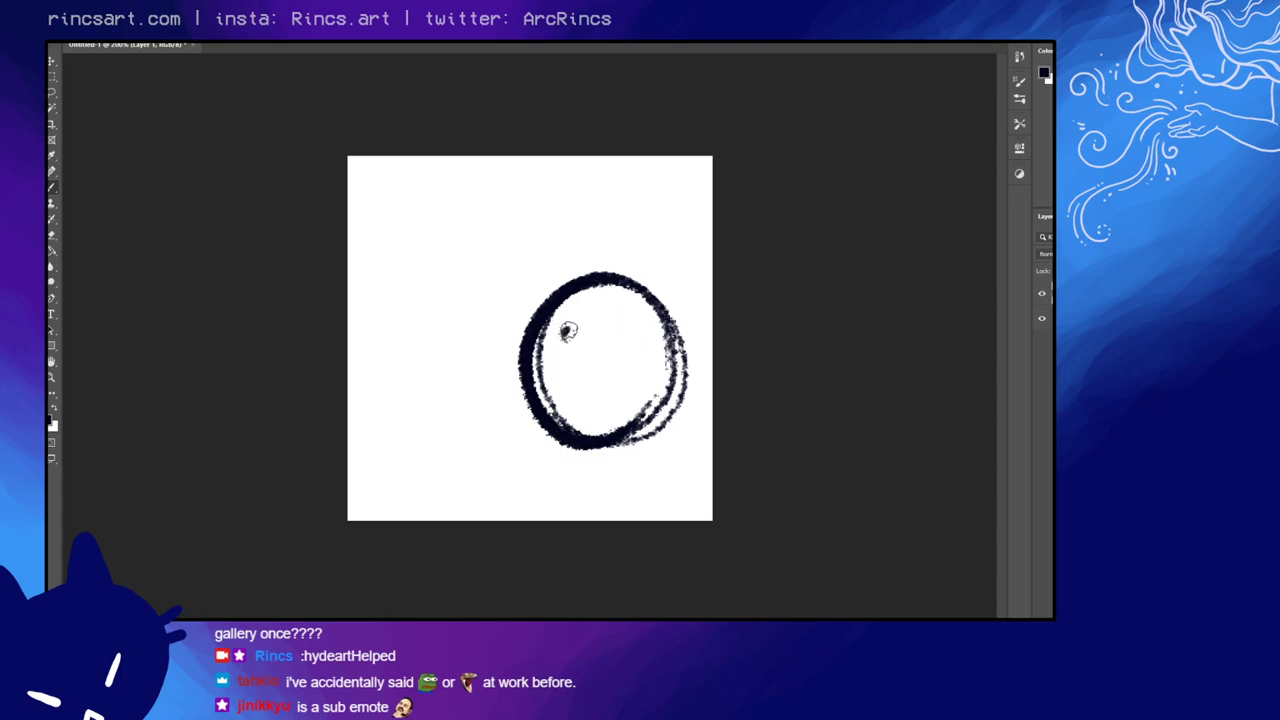
{"action": "mouse_move", "coordinate": [568, 331]}
{"action": "left_mouse_down"}
{"action": "mouse_move", "coordinate": [646, 392]}
{"action": "mouse_move", "coordinate": [568, 340]}
{"action": "left_mouse_up"}
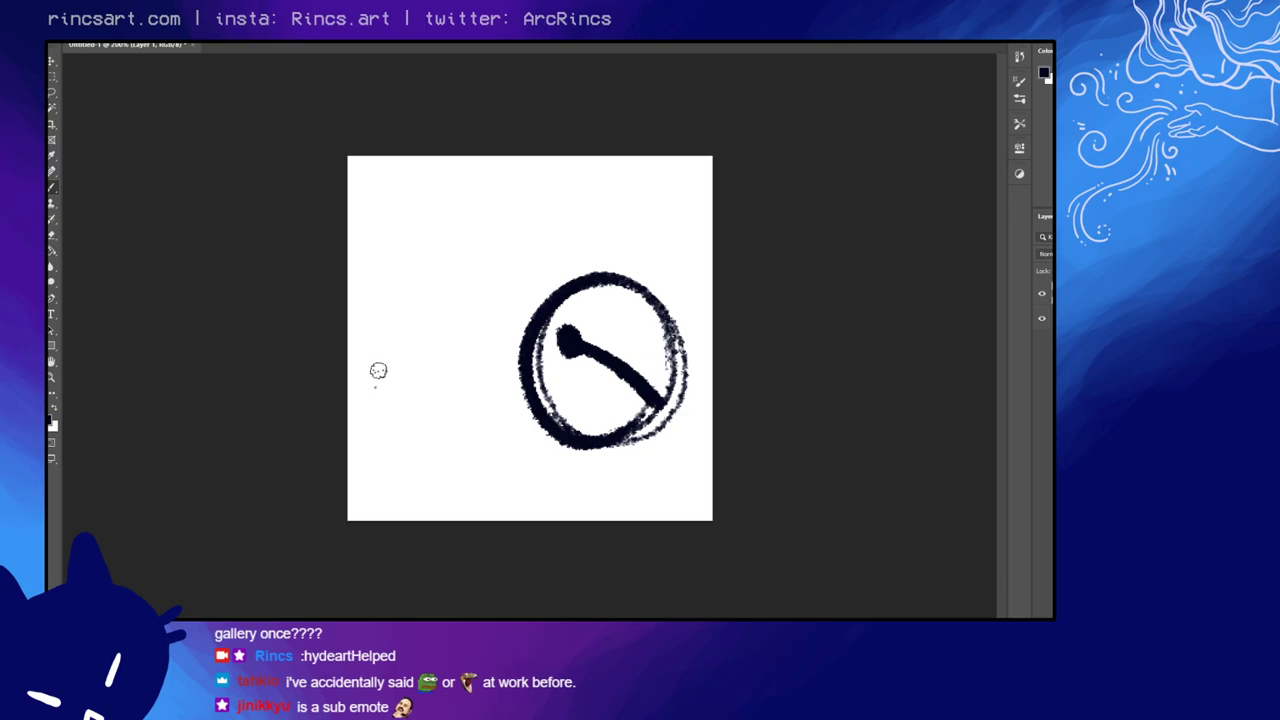
{"action": "mouse_move", "coordinate": [400, 348]}
{"action": "left_mouse_down"}
{"action": "mouse_move", "coordinate": [486, 423]}
{"action": "mouse_move", "coordinate": [456, 392]}
{"action": "mouse_move", "coordinate": [385, 362]}
{"action": "mouse_move", "coordinate": [358, 414]}
{"action": "mouse_move", "coordinate": [391, 451]}
{"action": "left_mouse_up"}
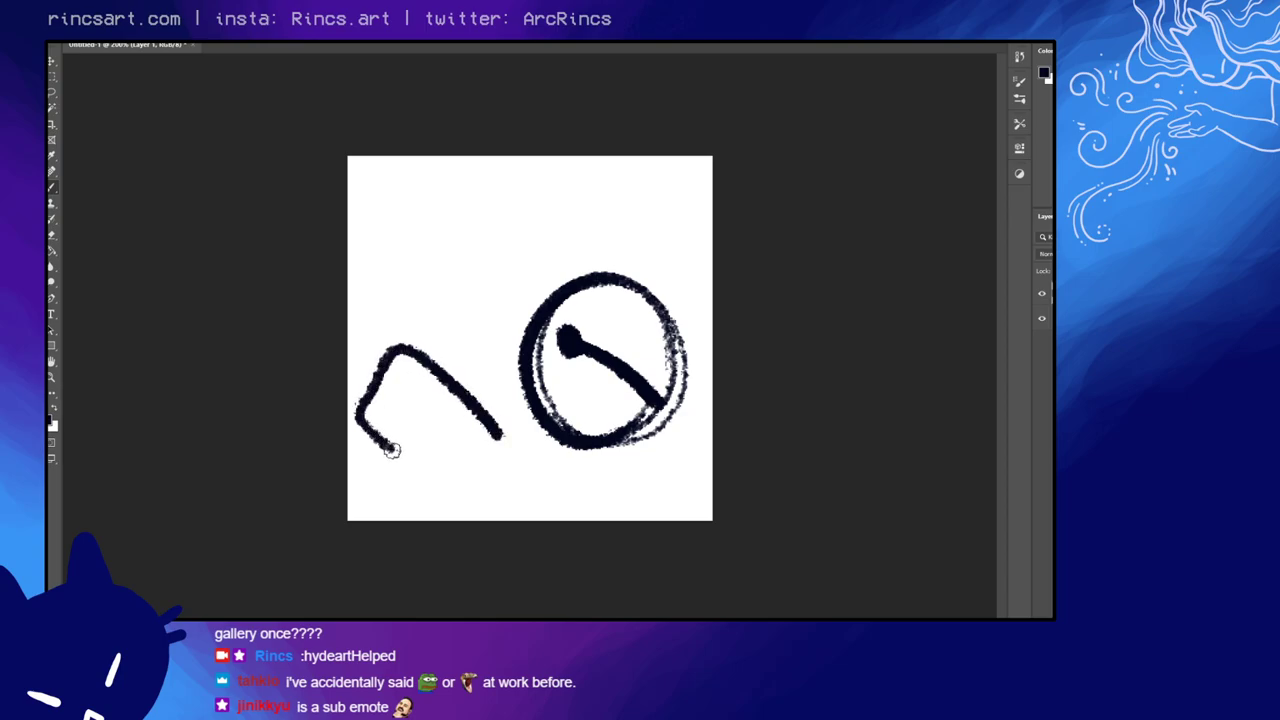
{"action": "mouse_move", "coordinate": [486, 430]}
{"action": "left_mouse_down"}
{"action": "mouse_move", "coordinate": [377, 464]}
{"action": "mouse_move", "coordinate": [353, 423]}
{"action": "mouse_move", "coordinate": [391, 464]}
{"action": "mouse_move", "coordinate": [496, 438]}
{"action": "left_mouse_up"}
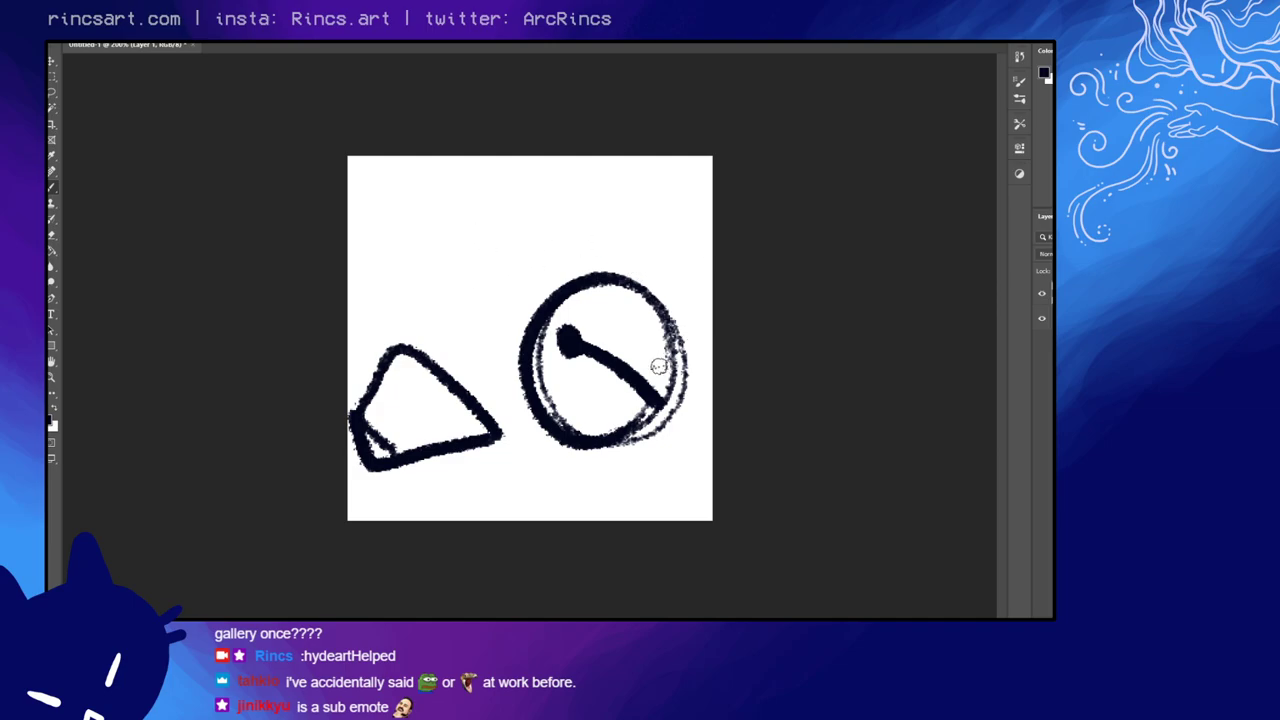
Step: Paint a curved head outline sweeping above the mouth and eye up to the canvas's upper-right corner
{"action": "mouse_move", "coordinate": [343, 362]}
{"action": "left_mouse_down"}
{"action": "mouse_move", "coordinate": [411, 245]}
{"action": "mouse_move", "coordinate": [534, 184]}
{"action": "mouse_move", "coordinate": [710, 200]}
{"action": "left_mouse_up"}
{"action": "key", "text": "ctrl+z"}
{"action": "mouse_move", "coordinate": [370, 290]}
{"action": "left_mouse_down"}
{"action": "mouse_move", "coordinate": [432, 236]}
{"action": "mouse_move", "coordinate": [645, 162]}
{"action": "mouse_move", "coordinate": [712, 157]}
{"action": "mouse_move", "coordinate": [566, 183]}
{"action": "left_mouse_up"}
{"action": "mouse_move", "coordinate": [436, 238]}
{"action": "left_mouse_down"}
{"action": "mouse_move", "coordinate": [369, 287]}
{"action": "mouse_move", "coordinate": [342, 338]}
{"action": "left_mouse_up"}
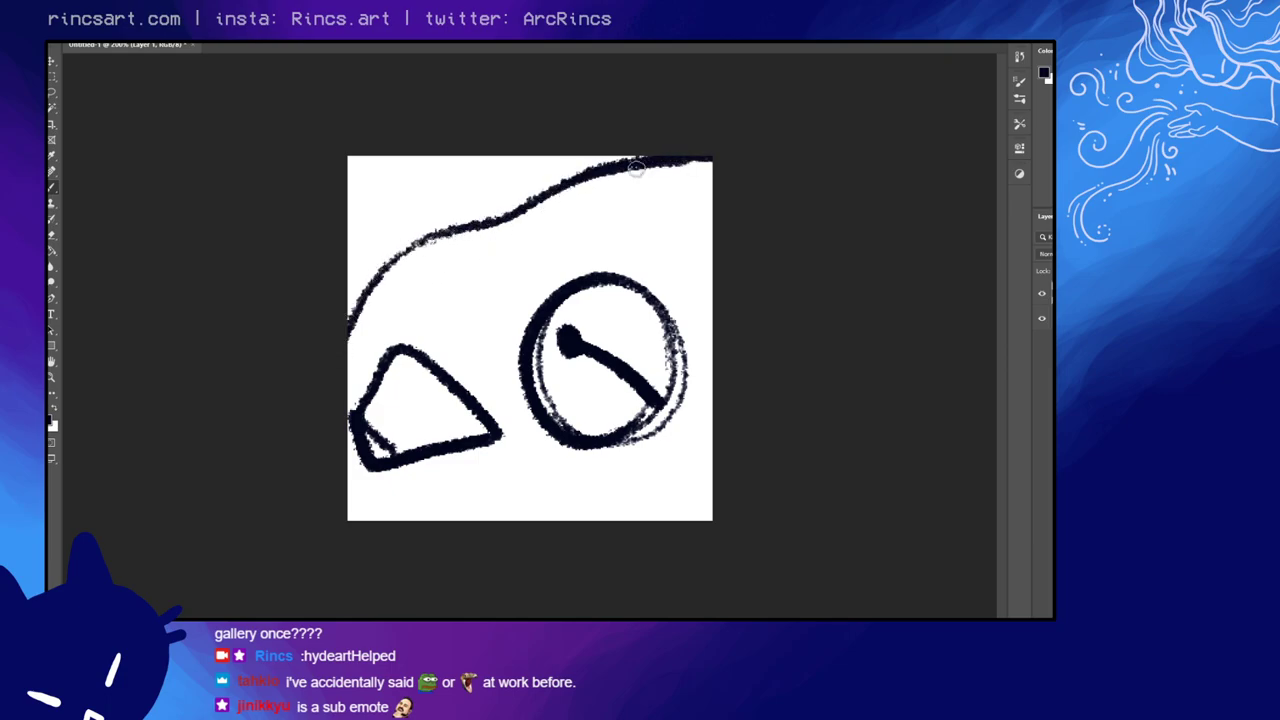
Step: Scale the face sketch down slightly and shift it to the right on the canvas
{"action": "key", "text": "v"}
{"action": "mouse_move", "coordinate": [642, 424]}
{"action": "left_mouse_down"}
{"action": "mouse_move", "coordinate": [688, 445]}
{"action": "mouse_move", "coordinate": [650, 438]}
{"action": "mouse_move", "coordinate": [675, 426]}
{"action": "left_mouse_up"}
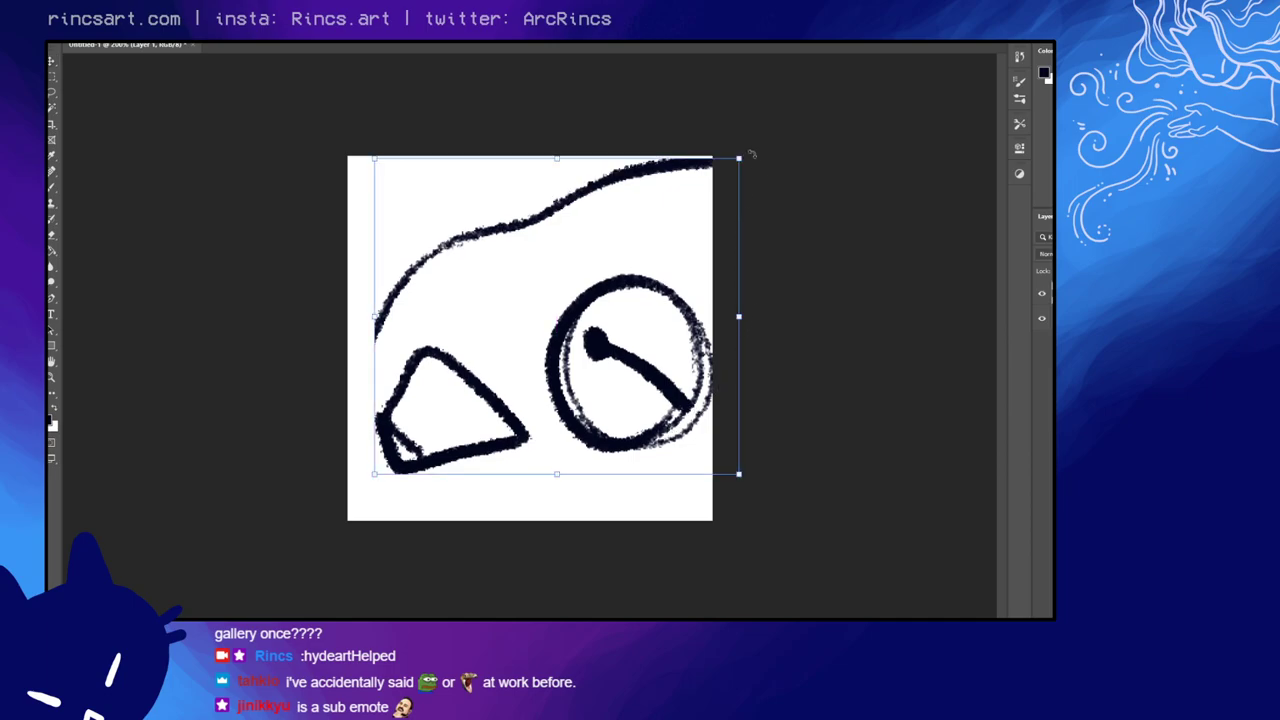
{"action": "left_click_drag", "start_coordinate": [740, 158], "coordinate": [710, 184]}
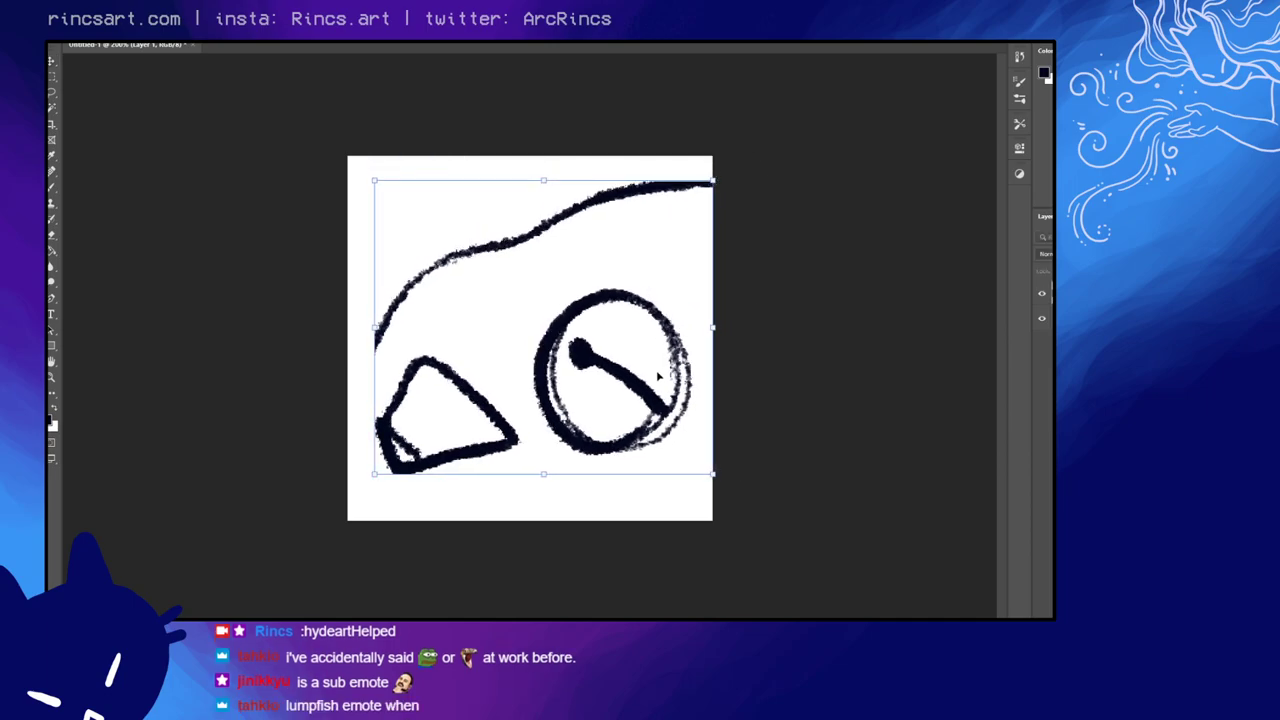
{"action": "mouse_move", "coordinate": [660, 376]}
{"action": "left_mouse_down"}
{"action": "mouse_move", "coordinate": [671, 364]}
{"action": "mouse_move", "coordinate": [672, 376]}
{"action": "left_mouse_up"}
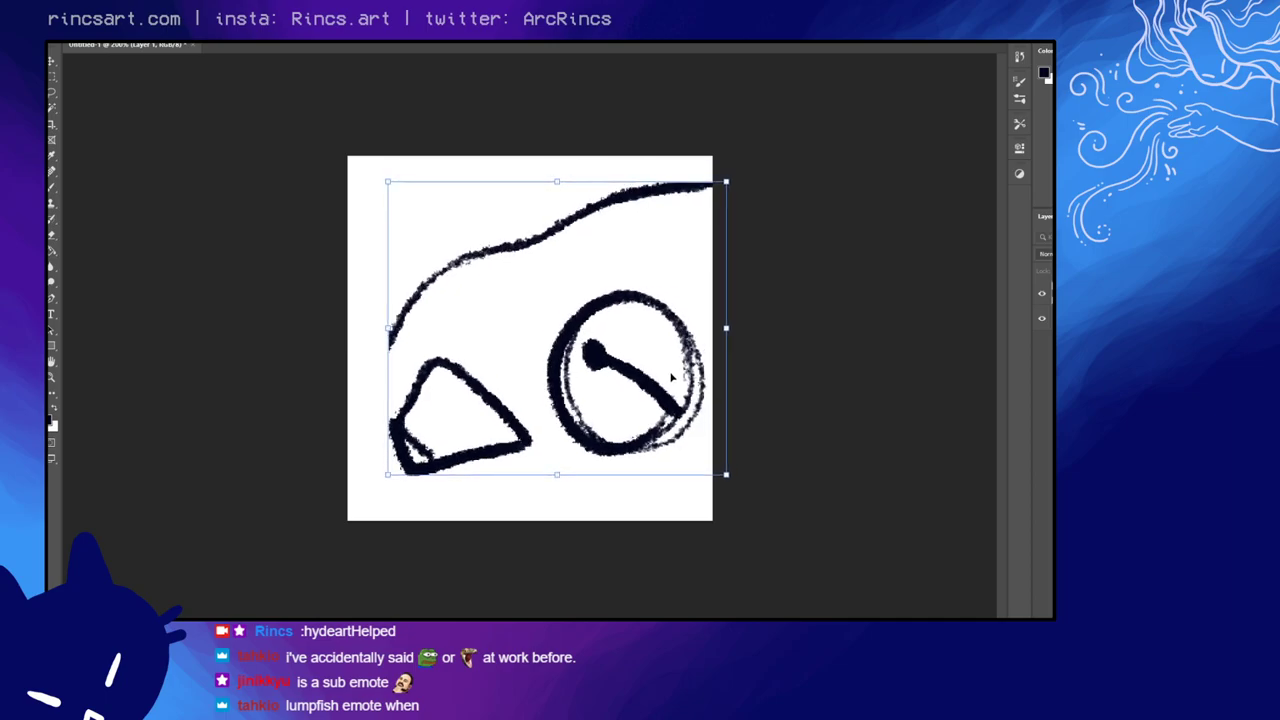
{"action": "key", "text": "Return"}
Step: Clean up the triangular mouth by thickening its short side, removing the stray inner line and evening out the lower edge
{"action": "key", "text": "b"}
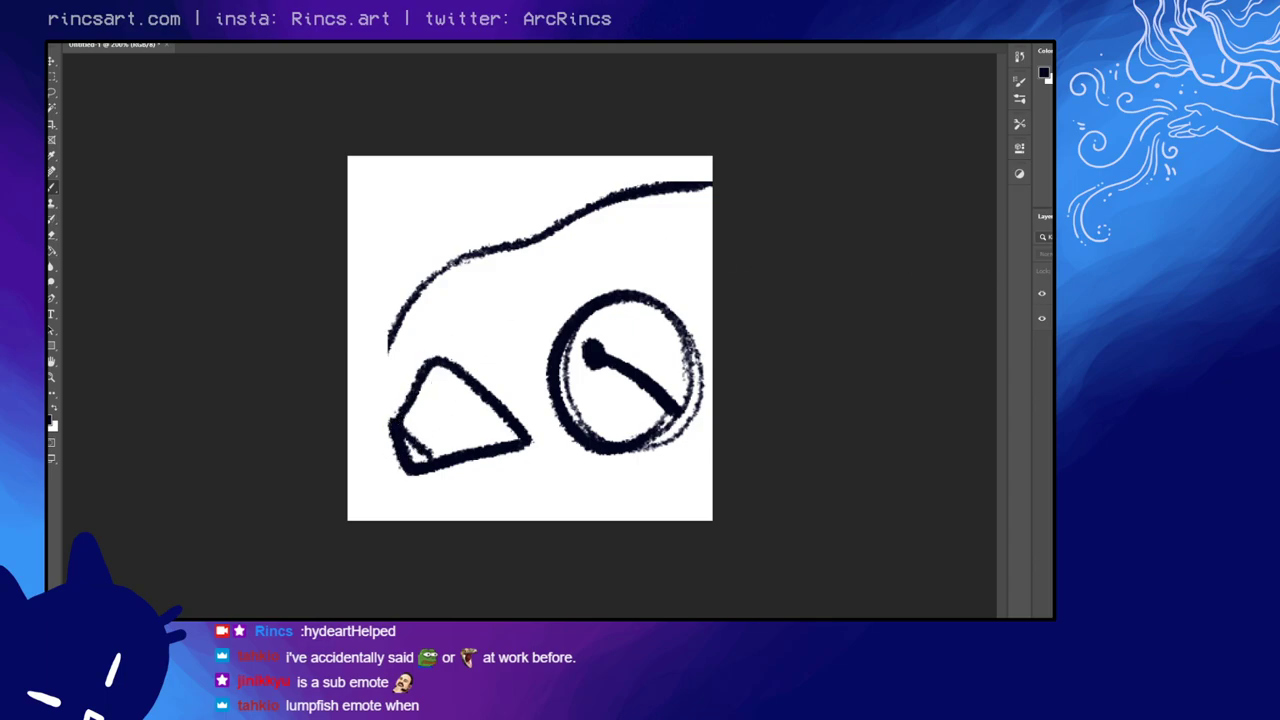
{"action": "mouse_move", "coordinate": [400, 426]}
{"action": "left_mouse_down"}
{"action": "mouse_move", "coordinate": [408, 382]}
{"action": "mouse_move", "coordinate": [444, 362]}
{"action": "left_mouse_up"}
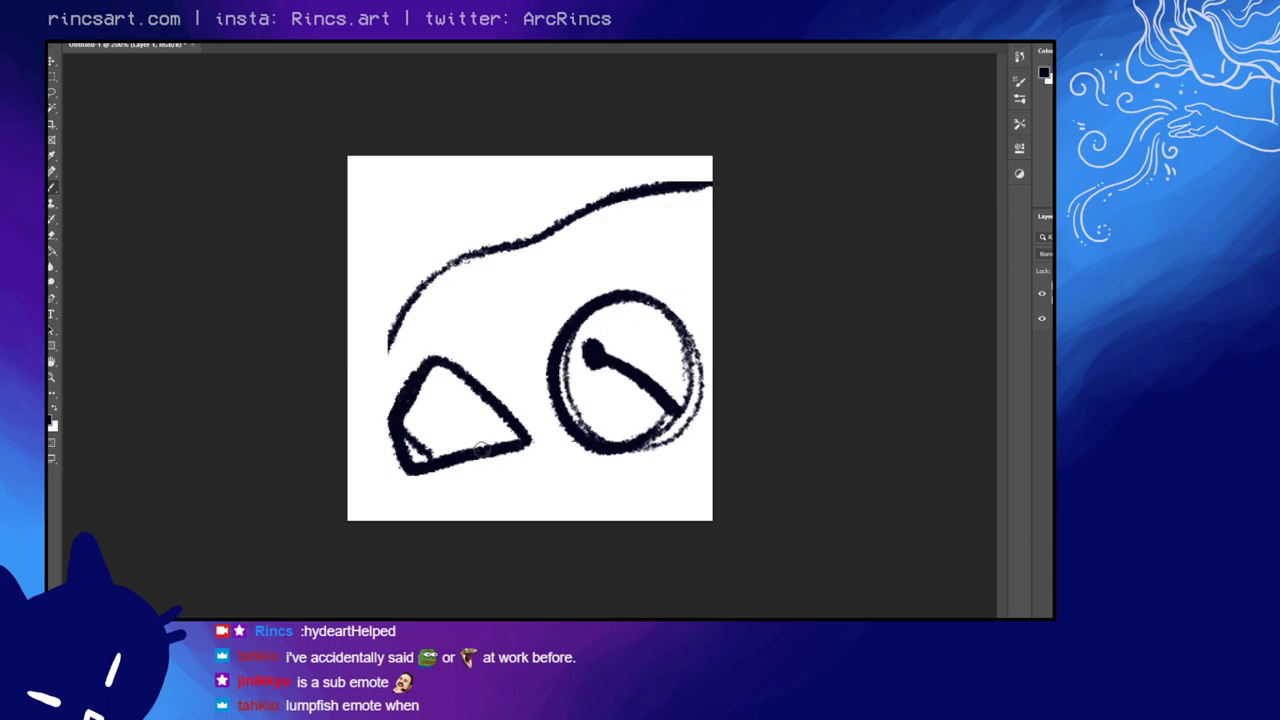
{"action": "key", "text": "e"}
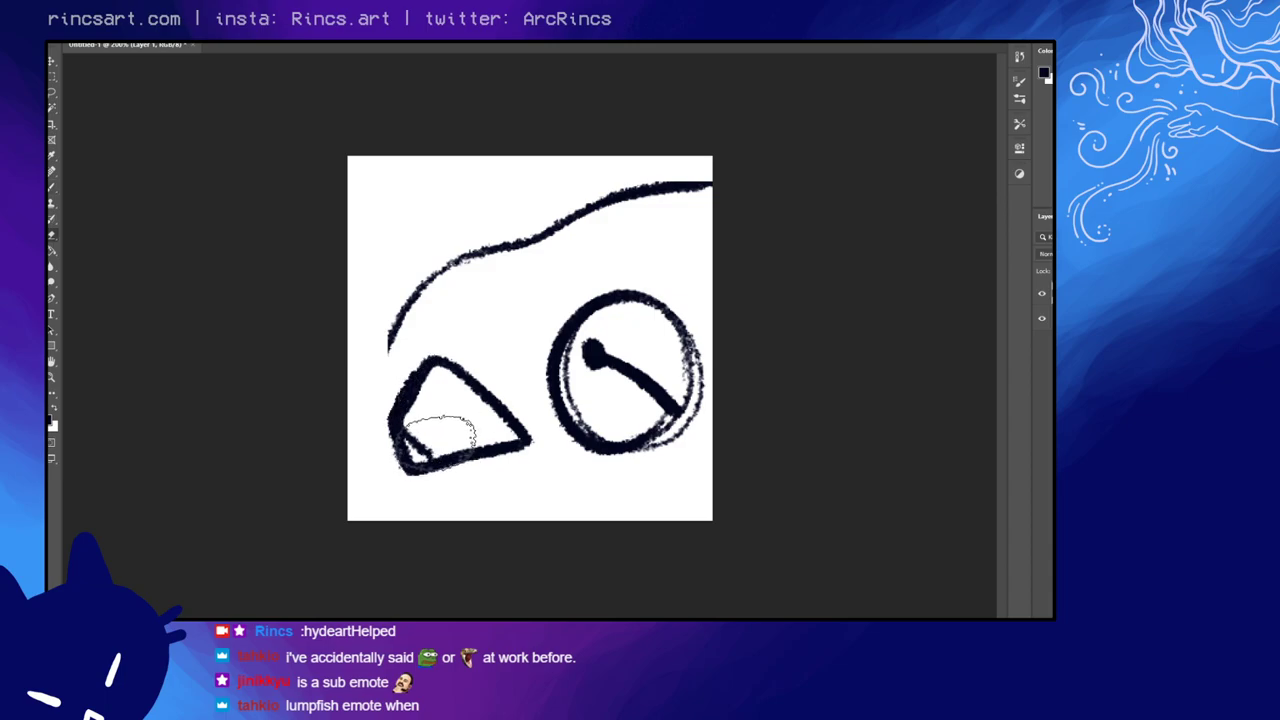
{"action": "key", "text": "bracketleft"}
{"action": "key", "text": "bracketleft"}
{"action": "key", "text": "bracketleft"}
{"action": "key", "text": "bracketleft"}
{"action": "key", "text": "bracketleft"}
{"action": "mouse_move", "coordinate": [402, 424]}
{"action": "left_mouse_down"}
{"action": "mouse_move", "coordinate": [416, 452]}
{"action": "mouse_move", "coordinate": [394, 457]}
{"action": "mouse_move", "coordinate": [505, 440]}
{"action": "mouse_move", "coordinate": [408, 457]}
{"action": "mouse_move", "coordinate": [398, 407]}
{"action": "left_mouse_up"}
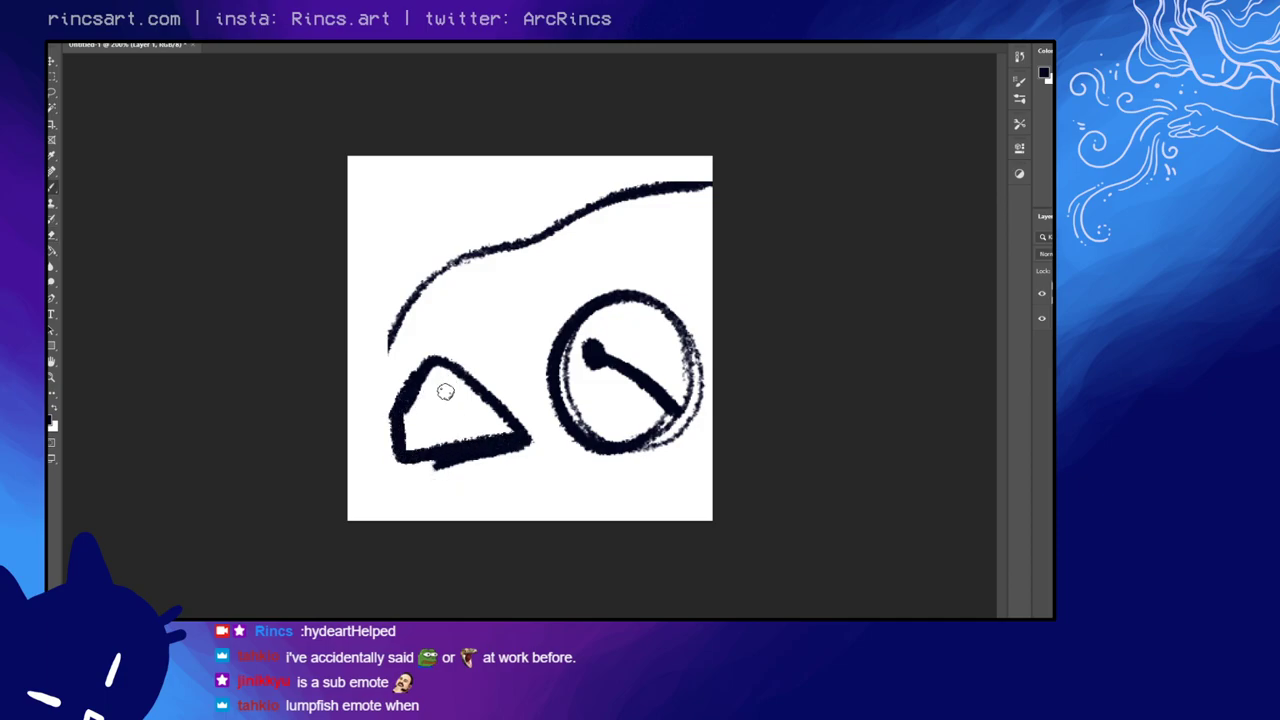
{"action": "key", "text": "e"}
{"action": "left_click_drag", "start_coordinate": [414, 475], "coordinate": [534, 449]}
{"action": "key", "text": "b"}
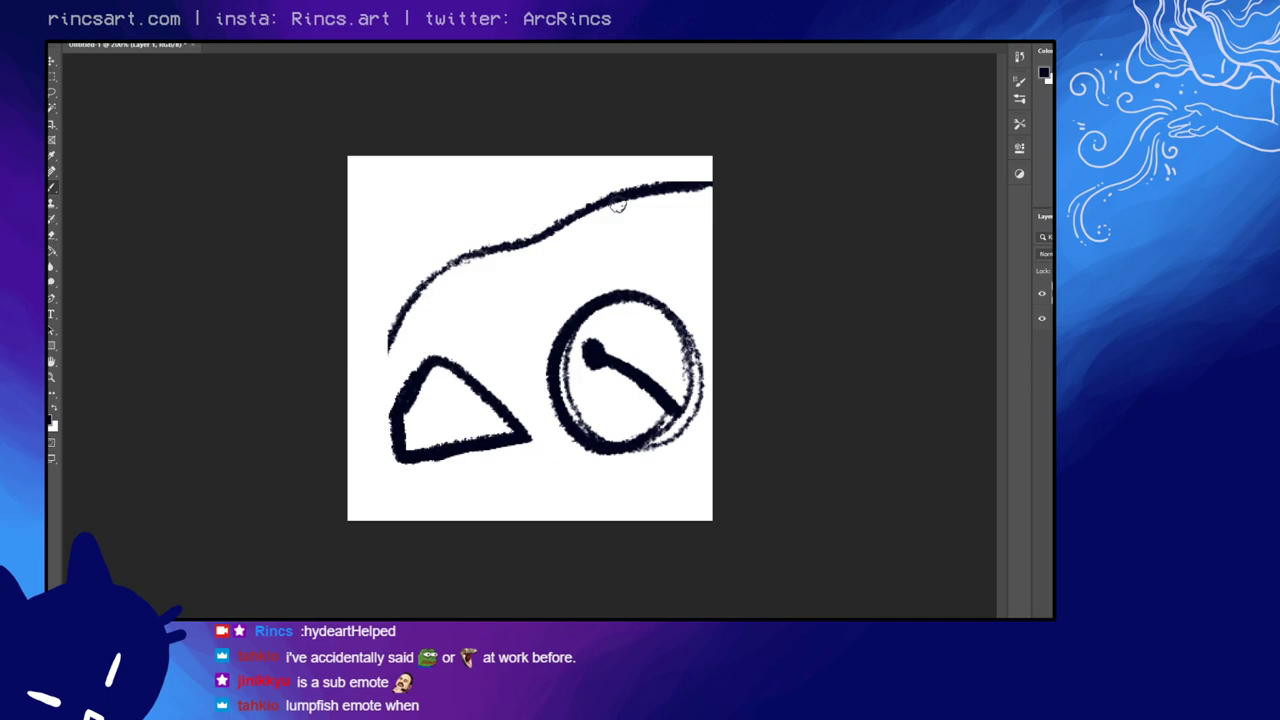
Step: Repaint the left side of the head outline around the mouth and down to the canvas's lower edge, with a short chin branch
{"action": "key", "text": "e"}
{"action": "mouse_move", "coordinate": [483, 255]}
{"action": "left_mouse_down"}
{"action": "mouse_move", "coordinate": [400, 311]}
{"action": "mouse_move", "coordinate": [392, 345]}
{"action": "left_mouse_up"}
{"action": "key", "text": "b"}
{"action": "mouse_move", "coordinate": [505, 245]}
{"action": "left_mouse_down"}
{"action": "mouse_move", "coordinate": [391, 346]}
{"action": "mouse_move", "coordinate": [375, 386]}
{"action": "mouse_move", "coordinate": [442, 279]}
{"action": "mouse_move", "coordinate": [563, 230]}
{"action": "mouse_move", "coordinate": [510, 243]}
{"action": "mouse_move", "coordinate": [438, 290]}
{"action": "mouse_move", "coordinate": [374, 390]}
{"action": "left_mouse_up"}
{"action": "key", "text": "ctrl+z"}
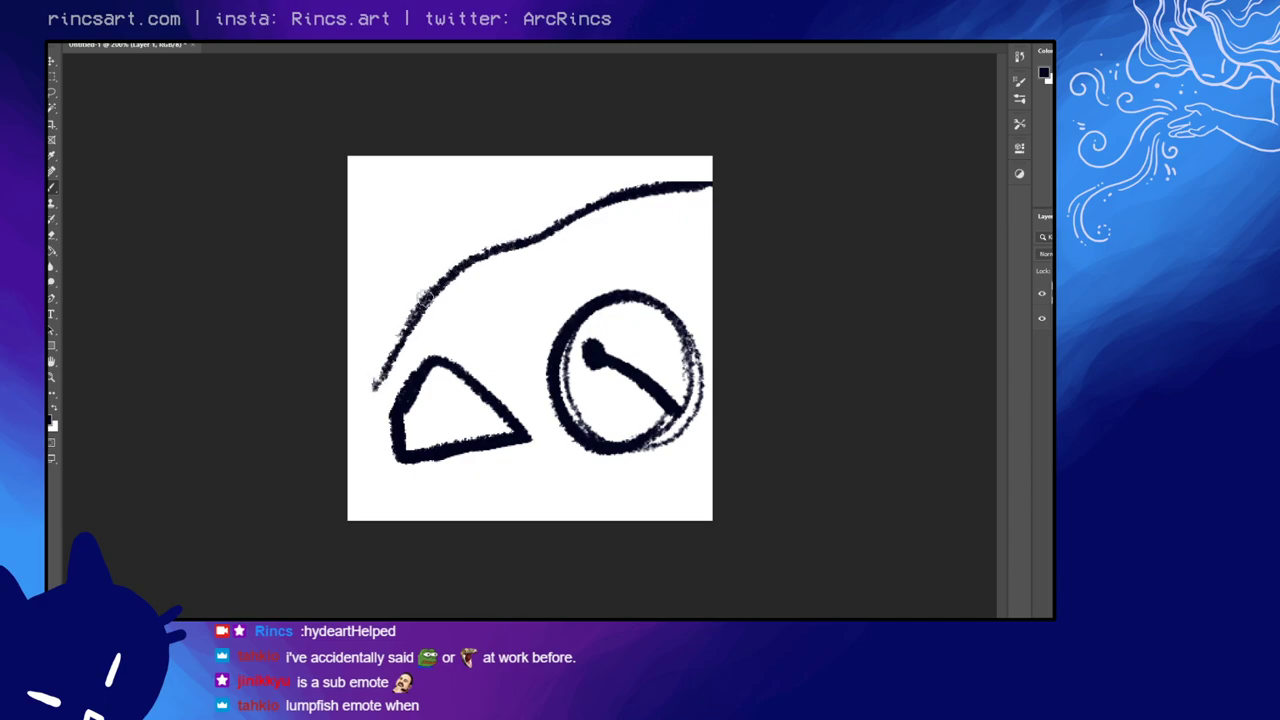
{"action": "mouse_move", "coordinate": [410, 326]}
{"action": "left_mouse_down"}
{"action": "mouse_move", "coordinate": [372, 436]}
{"action": "mouse_move", "coordinate": [412, 522]}
{"action": "left_mouse_up"}
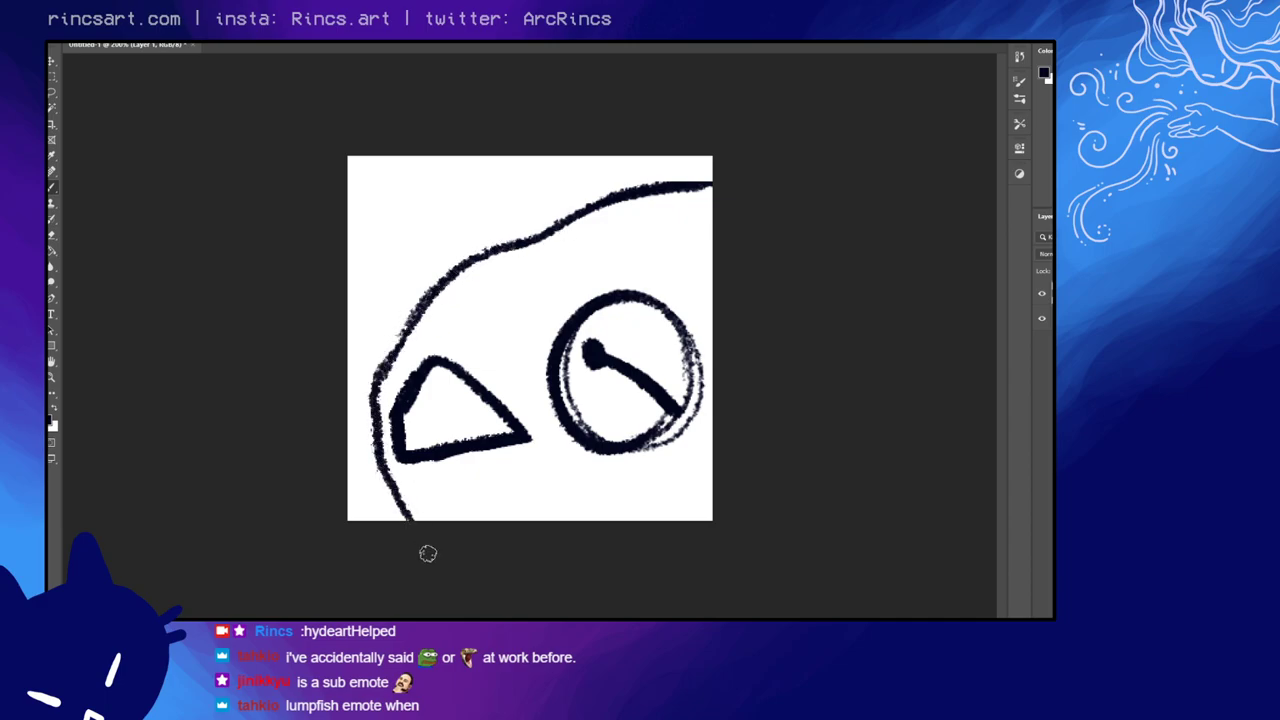
{"action": "mouse_move", "coordinate": [390, 480]}
{"action": "left_mouse_down"}
{"action": "mouse_move", "coordinate": [435, 505]}
{"action": "mouse_move", "coordinate": [388, 475]}
{"action": "mouse_move", "coordinate": [430, 475]}
{"action": "mouse_move", "coordinate": [388, 495]}
{"action": "mouse_move", "coordinate": [393, 510]}
{"action": "mouse_move", "coordinate": [368, 480]}
{"action": "mouse_move", "coordinate": [392, 498]}
{"action": "mouse_move", "coordinate": [377, 438]}
{"action": "mouse_move", "coordinate": [370, 448]}
{"action": "mouse_move", "coordinate": [390, 498]}
{"action": "mouse_move", "coordinate": [373, 400]}
{"action": "mouse_move", "coordinate": [400, 516]}
{"action": "left_mouse_up"}
{"action": "key", "text": "b"}
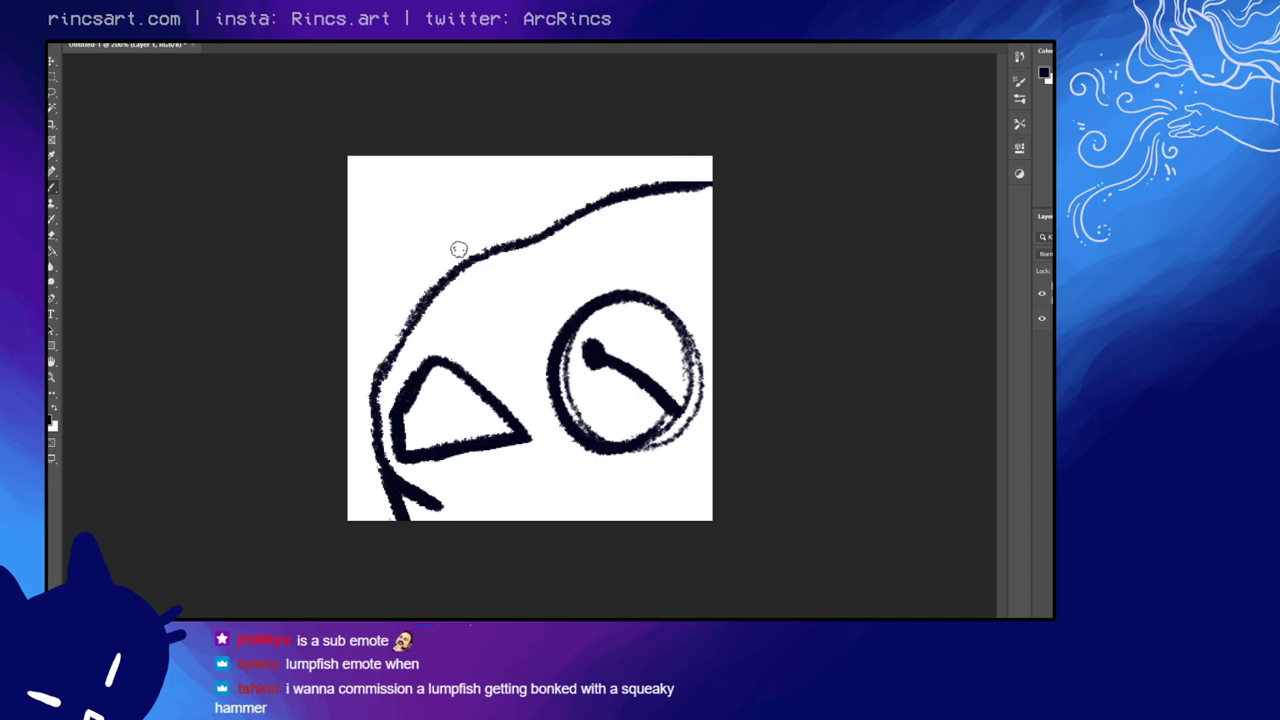
Step: Draw the far eye as a narrow bulge on the head outline above the mouth, with a small pupil inside
{"action": "mouse_move", "coordinate": [458, 249]}
{"action": "left_mouse_down"}
{"action": "mouse_move", "coordinate": [398, 302]}
{"action": "mouse_move", "coordinate": [379, 370]}
{"action": "mouse_move", "coordinate": [434, 274]}
{"action": "mouse_move", "coordinate": [471, 251]}
{"action": "left_mouse_up"}
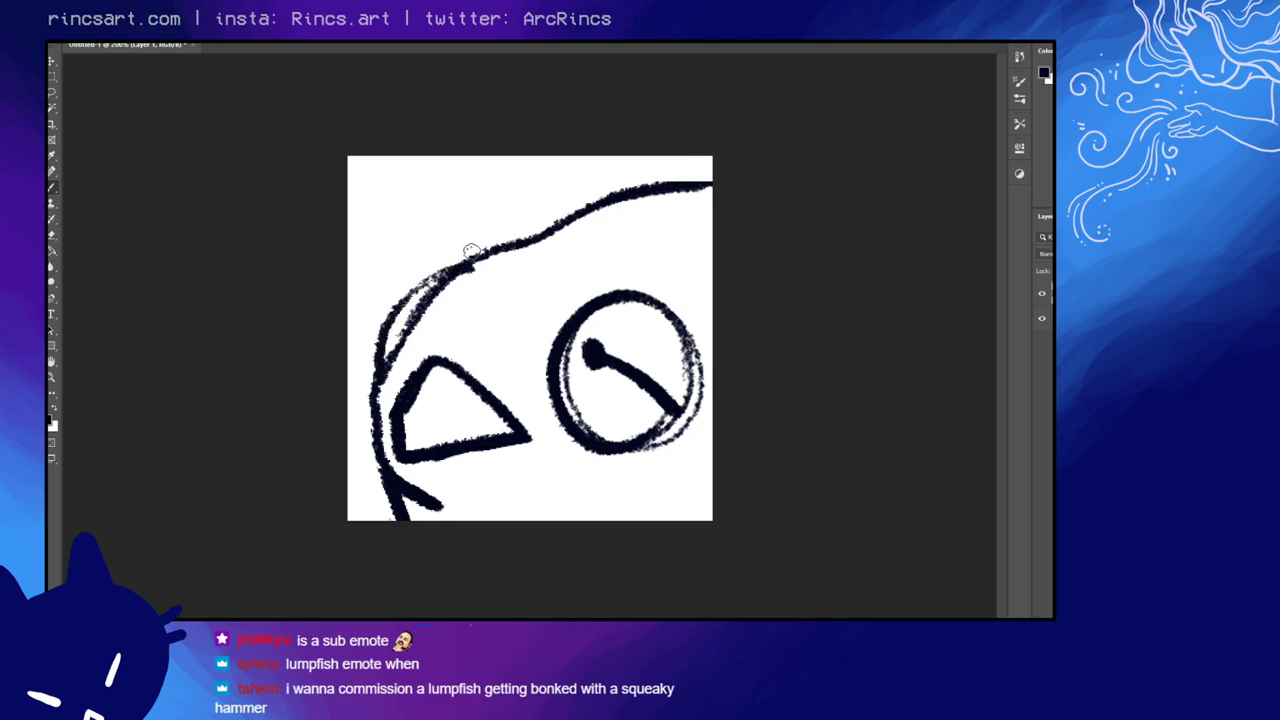
{"action": "mouse_move", "coordinate": [404, 321]}
{"action": "left_mouse_down"}
{"action": "mouse_move", "coordinate": [440, 275]}
{"action": "mouse_move", "coordinate": [365, 387]}
{"action": "mouse_move", "coordinate": [542, 234]}
{"action": "mouse_move", "coordinate": [467, 274]}
{"action": "mouse_move", "coordinate": [481, 265]}
{"action": "mouse_move", "coordinate": [415, 352]}
{"action": "mouse_move", "coordinate": [482, 252]}
{"action": "mouse_move", "coordinate": [406, 330]}
{"action": "left_mouse_up"}
{"action": "left_click_drag", "start_coordinate": [457, 266], "coordinate": [385, 325]}
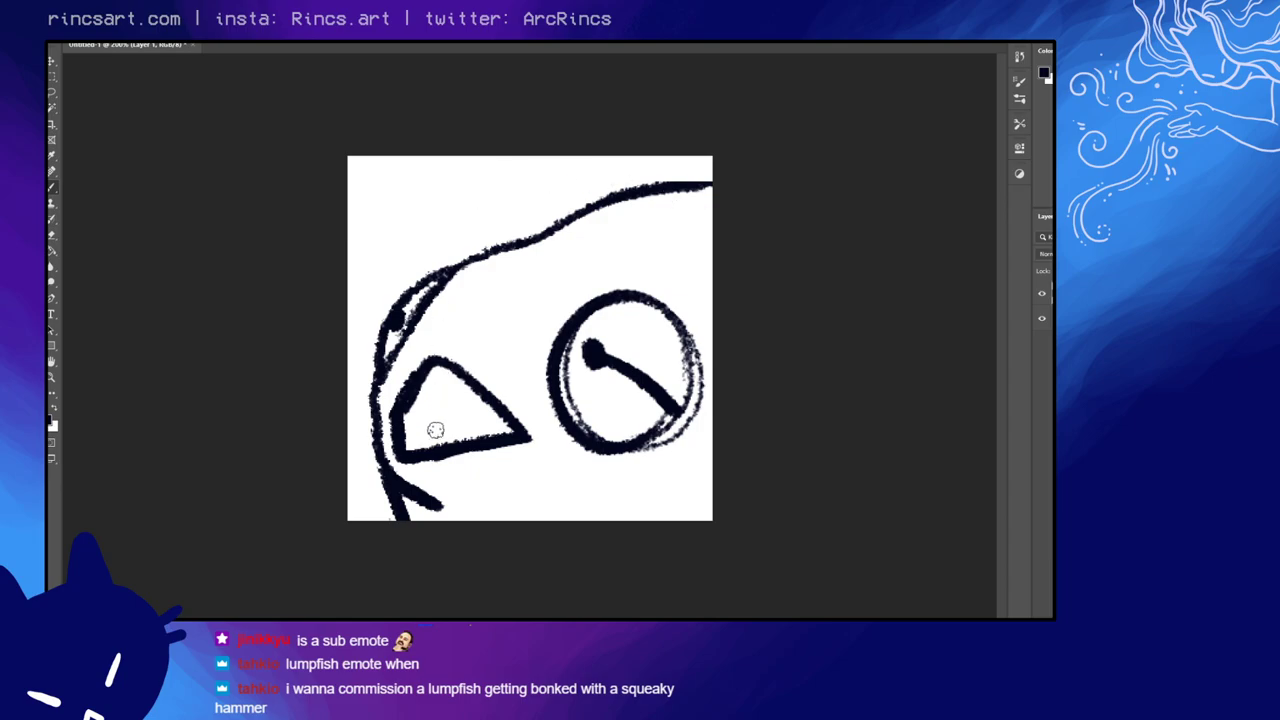
Step: Replace the short chin branch with a thinner line running down to the canvas's lower edge
{"action": "left_click_drag", "start_coordinate": [411, 479], "coordinate": [440, 508]}
{"action": "key", "text": "e"}
{"action": "key", "text": "b"}
{"action": "left_click_drag", "start_coordinate": [390, 462], "coordinate": [428, 520]}
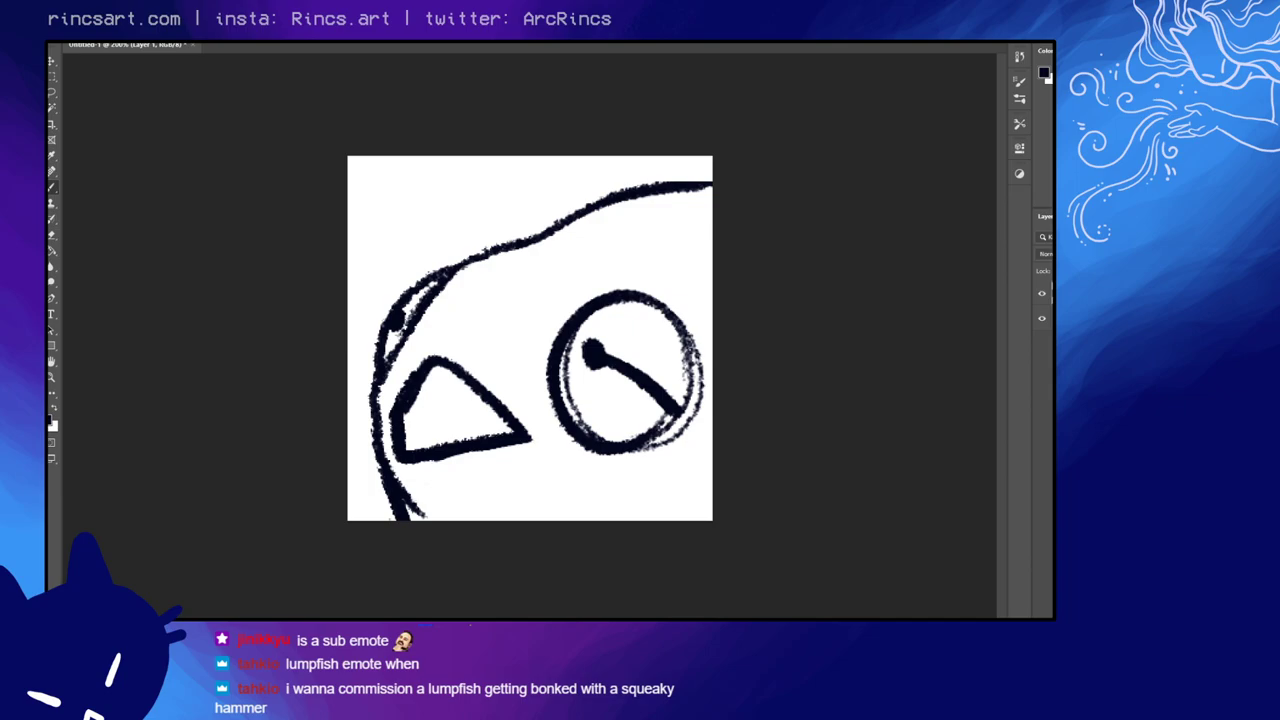
Step: Paint short thick eyebrows above the large eye and the far eye
{"action": "left_click_drag", "start_coordinate": [589, 277], "coordinate": [540, 304]}
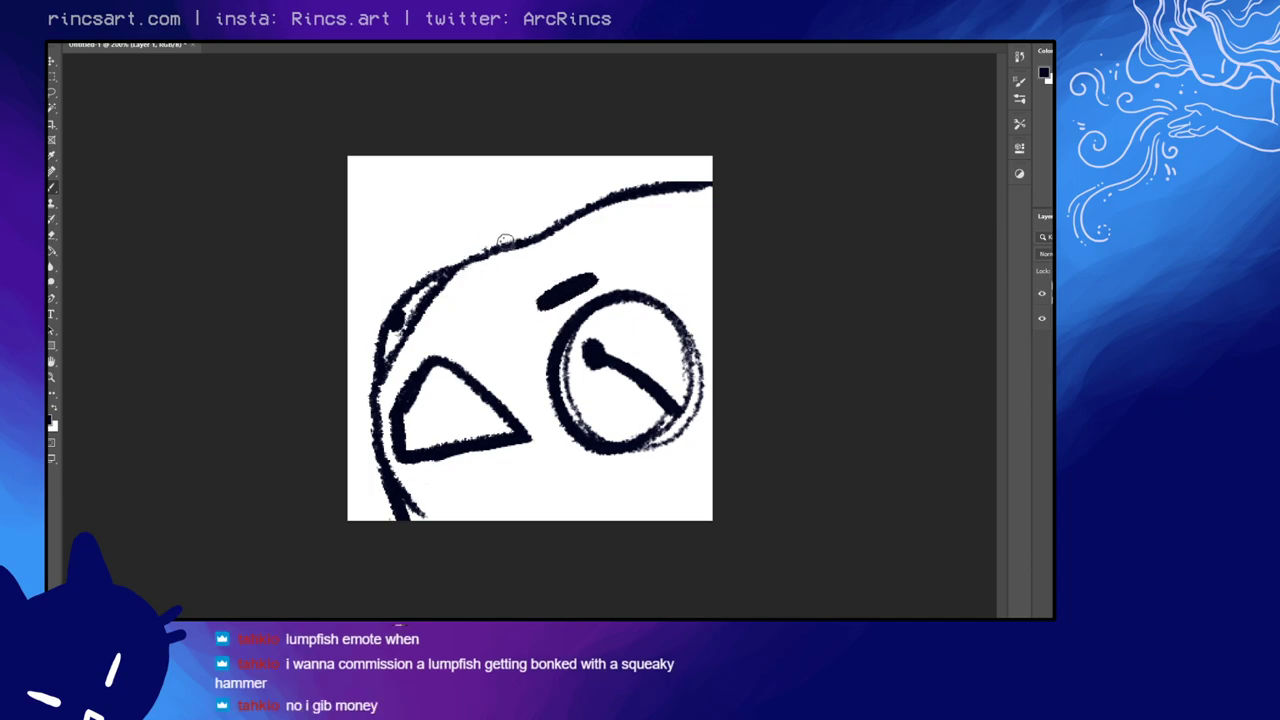
{"action": "left_click_drag", "start_coordinate": [465, 258], "coordinate": [462, 283]}
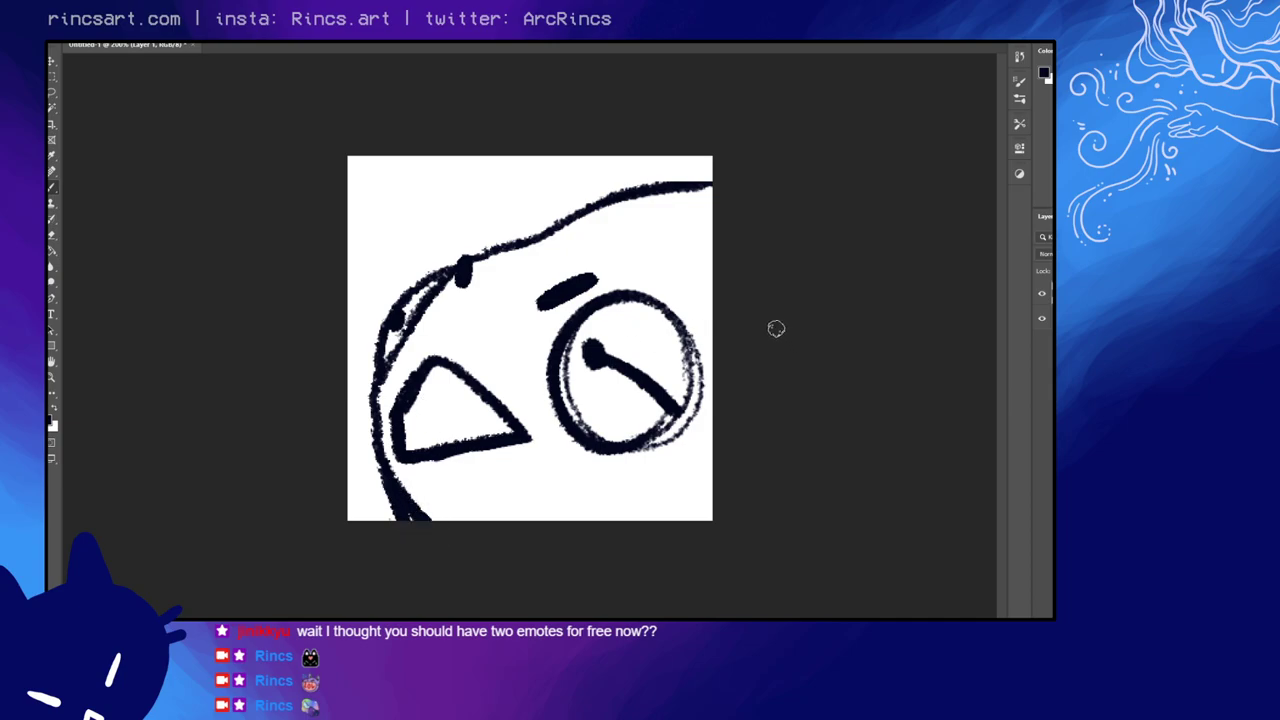
Step: Move the whole face sketch slightly up and to the left on the canvas
{"action": "key", "text": "v"}
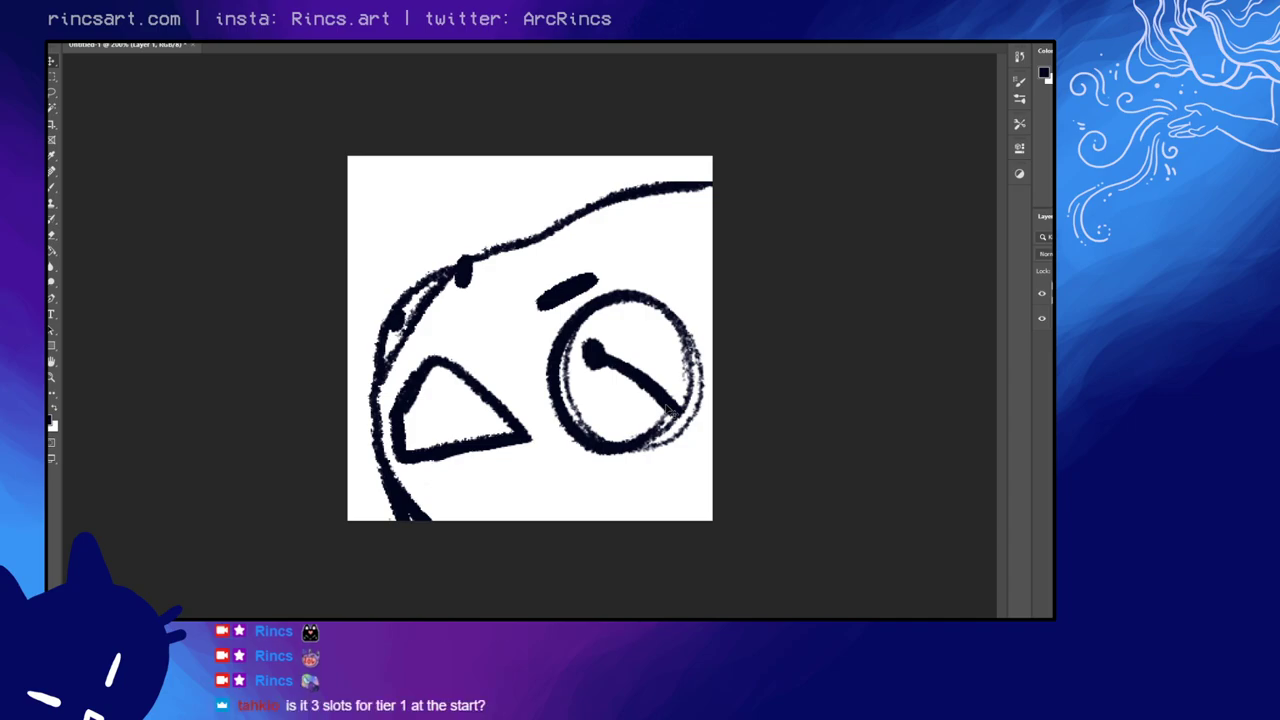
{"action": "key", "text": "shift+Left"}
{"action": "key", "text": "shift+Left"}
{"action": "left_click_drag", "start_coordinate": [666, 410], "coordinate": [673, 402]}
Step: Thicken the upper end of the head outline at the canvas's right edge and extend the chin line to its lower edge
{"action": "key", "text": "b"}
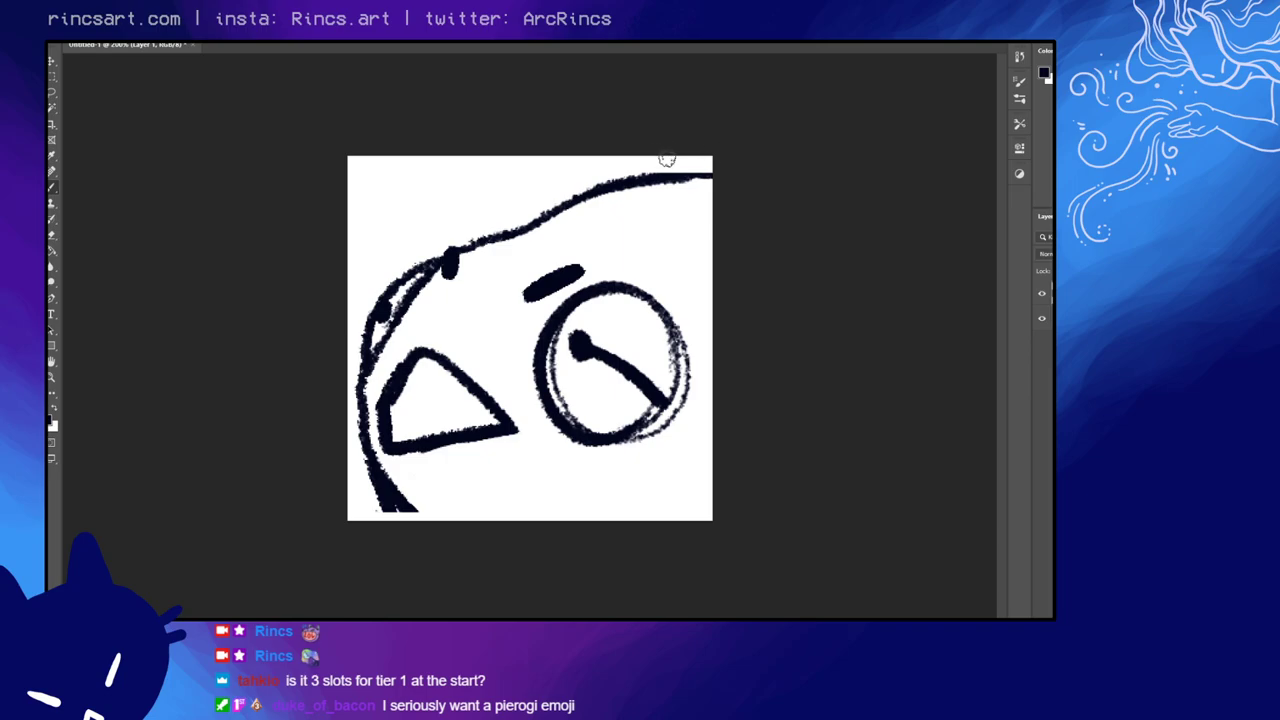
{"action": "mouse_move", "coordinate": [641, 180]}
{"action": "left_mouse_down"}
{"action": "mouse_move", "coordinate": [708, 168]}
{"action": "mouse_move", "coordinate": [634, 188]}
{"action": "left_mouse_up"}
{"action": "mouse_move", "coordinate": [390, 490]}
{"action": "left_mouse_down"}
{"action": "mouse_move", "coordinate": [390, 523]}
{"action": "mouse_move", "coordinate": [387, 399]}
{"action": "mouse_move", "coordinate": [436, 522]}
{"action": "left_mouse_up"}
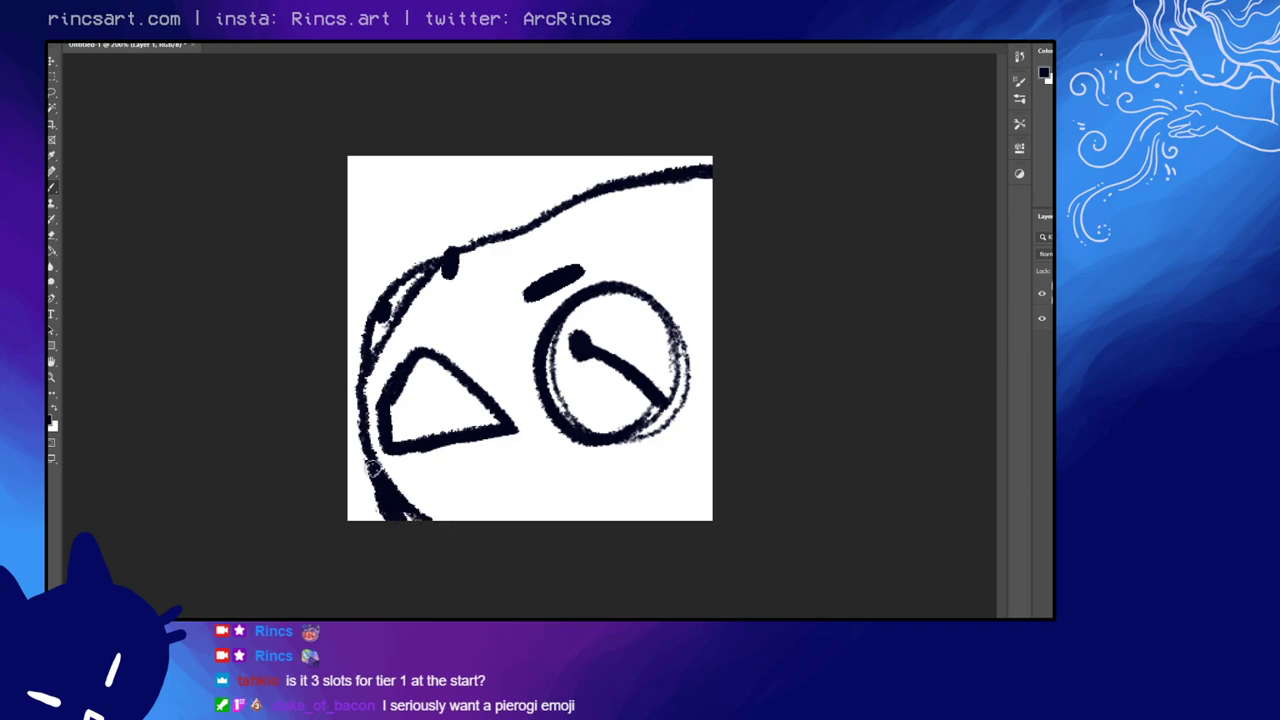
Step: Replace the branching chin lines with a single curved outline and lengthen the mouth's pointed corner
{"action": "key", "text": "e"}
{"action": "left_click_drag", "start_coordinate": [410, 532], "coordinate": [378, 486]}
{"action": "key", "text": "b"}
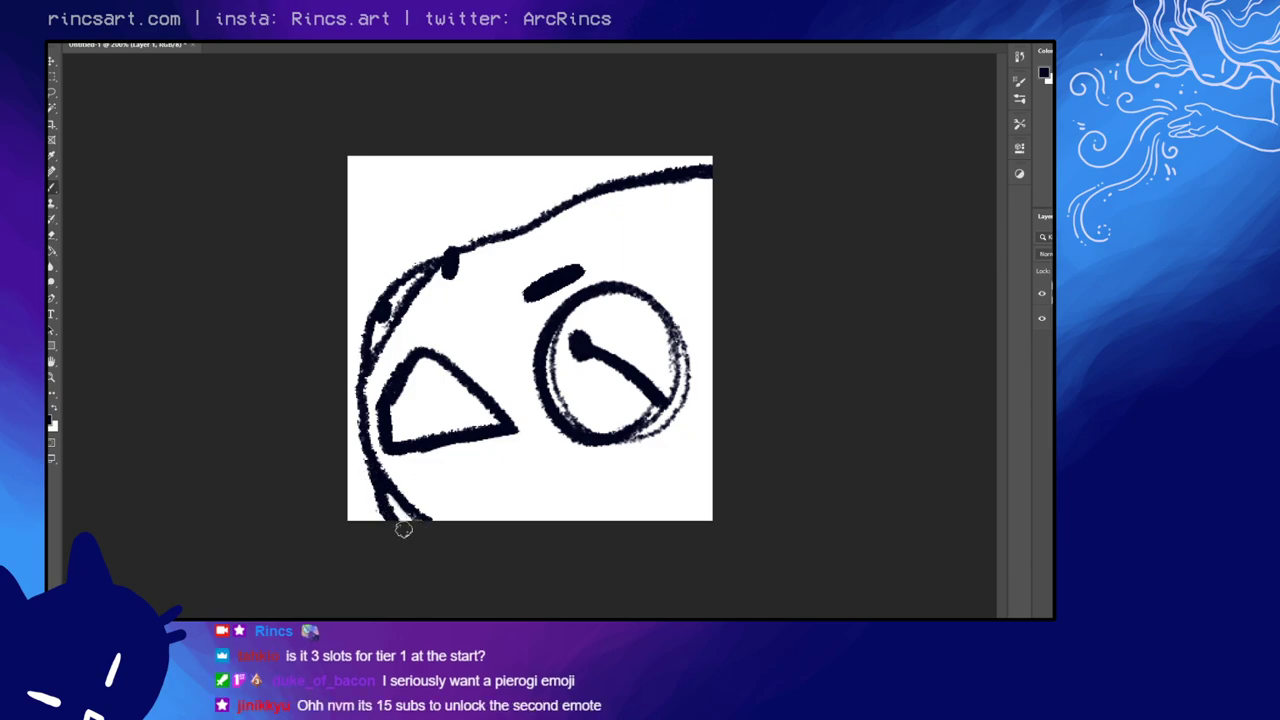
{"action": "mouse_move", "coordinate": [422, 521]}
{"action": "left_mouse_down"}
{"action": "mouse_move", "coordinate": [364, 442]}
{"action": "mouse_move", "coordinate": [409, 523]}
{"action": "mouse_move", "coordinate": [379, 475]}
{"action": "left_mouse_up"}
{"action": "key", "text": "b"}
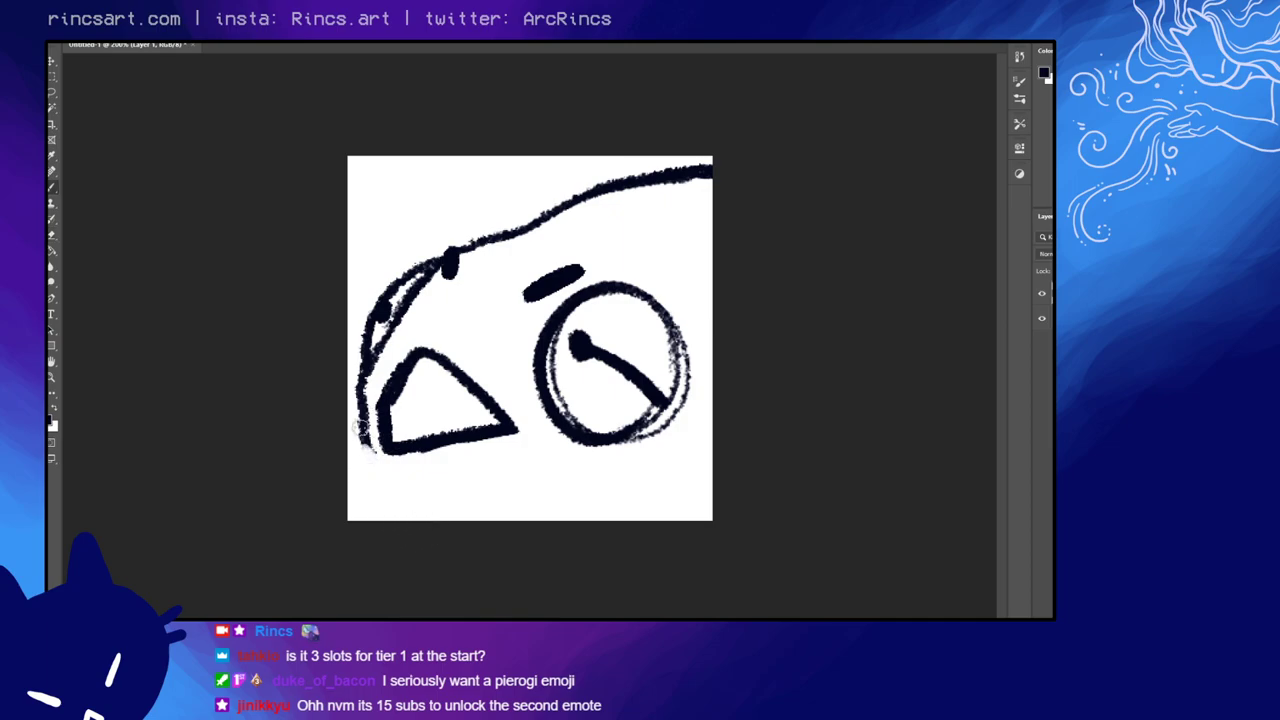
{"action": "mouse_move", "coordinate": [358, 418]}
{"action": "left_mouse_down"}
{"action": "mouse_move", "coordinate": [373, 474]}
{"action": "mouse_move", "coordinate": [403, 518]}
{"action": "left_mouse_up"}
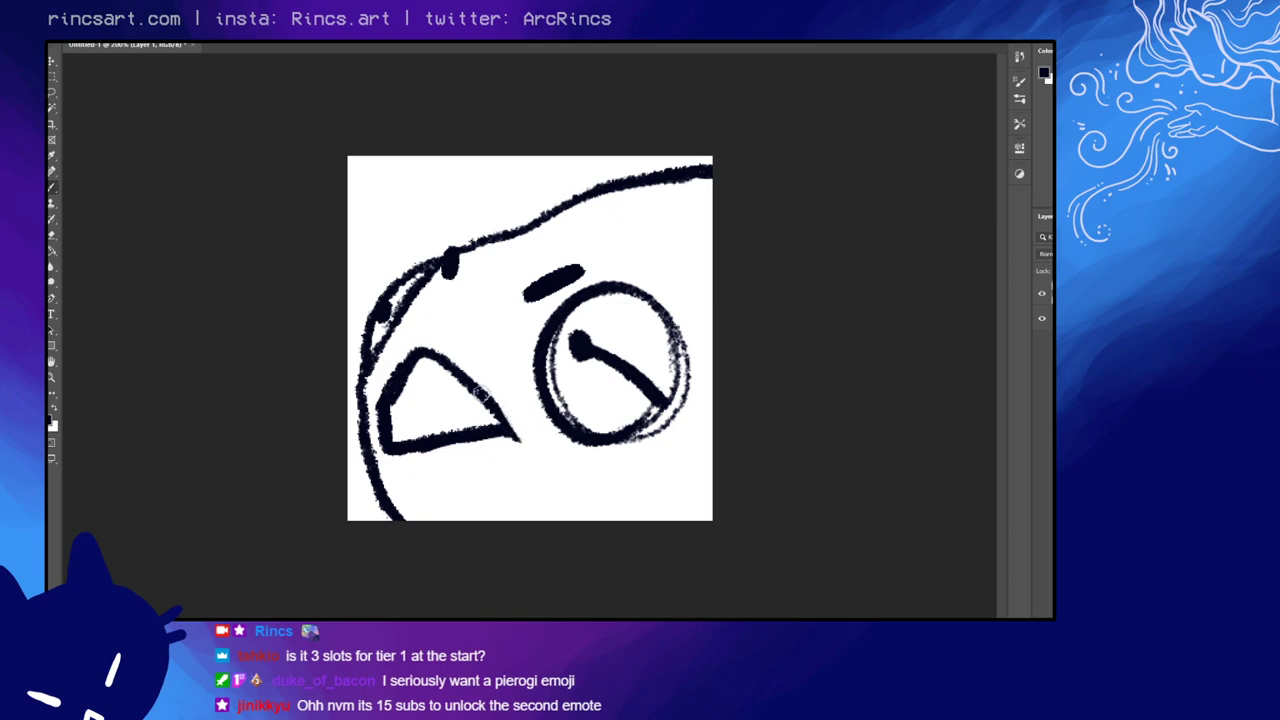
{"action": "left_click_drag", "start_coordinate": [487, 398], "coordinate": [522, 444]}
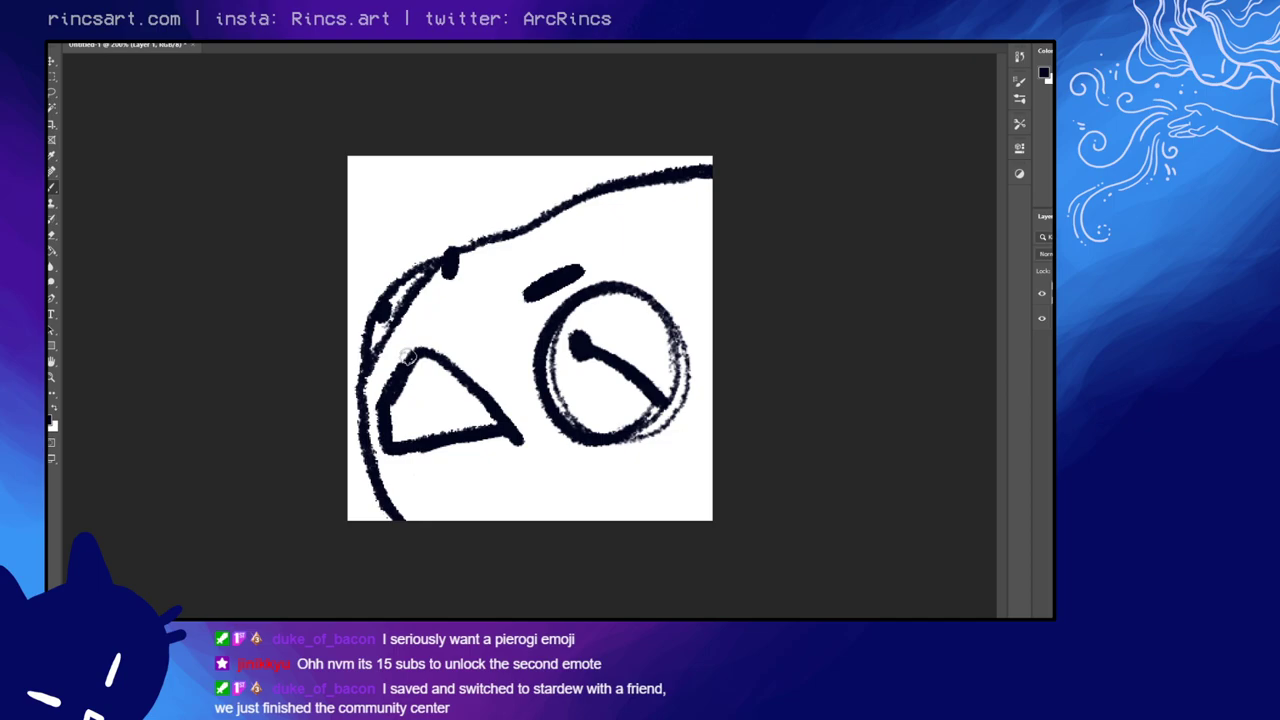
Step: Clean up the large eye by erasing its doubled outlines and repainting the circle as a single thick ring
{"action": "mouse_move", "coordinate": [574, 316]}
{"action": "left_mouse_down"}
{"action": "mouse_move", "coordinate": [557, 356]}
{"action": "mouse_move", "coordinate": [567, 311]}
{"action": "mouse_move", "coordinate": [554, 362]}
{"action": "mouse_move", "coordinate": [580, 423]}
{"action": "left_mouse_up"}
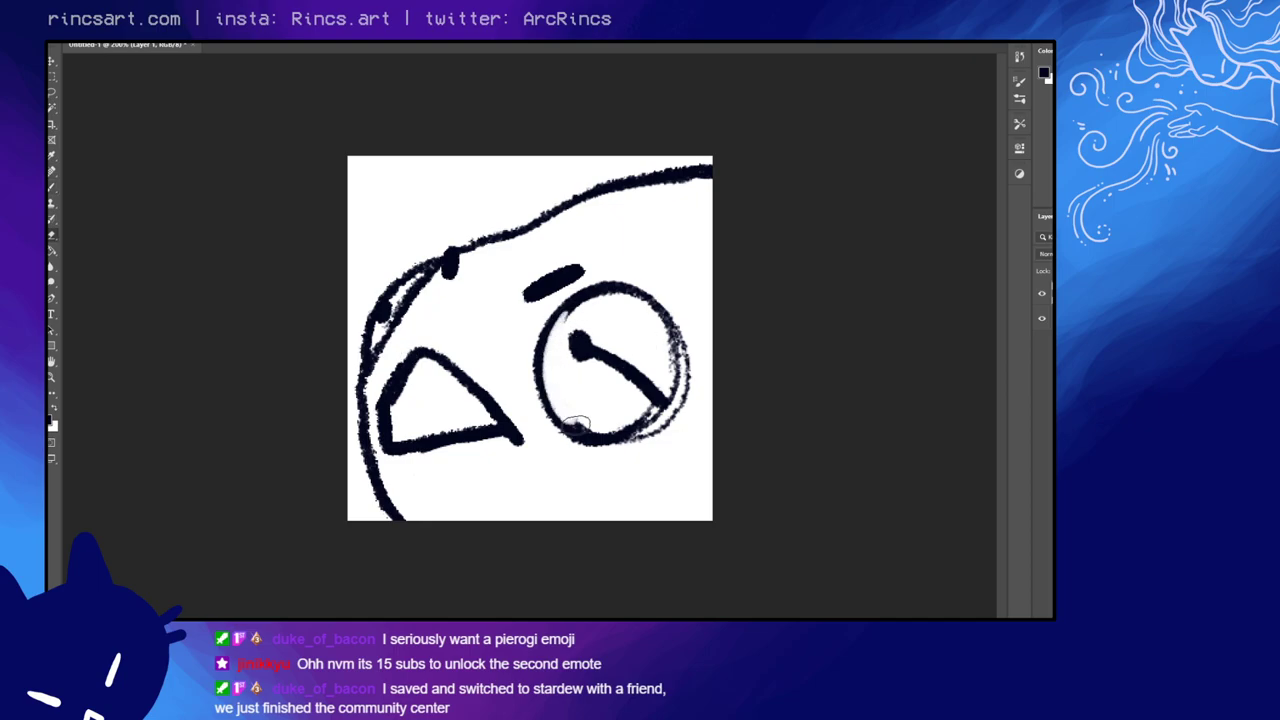
{"action": "mouse_move", "coordinate": [559, 320]}
{"action": "left_mouse_down"}
{"action": "mouse_move", "coordinate": [552, 396]}
{"action": "mouse_move", "coordinate": [558, 300]}
{"action": "mouse_move", "coordinate": [550, 404]}
{"action": "mouse_move", "coordinate": [589, 429]}
{"action": "left_mouse_up"}
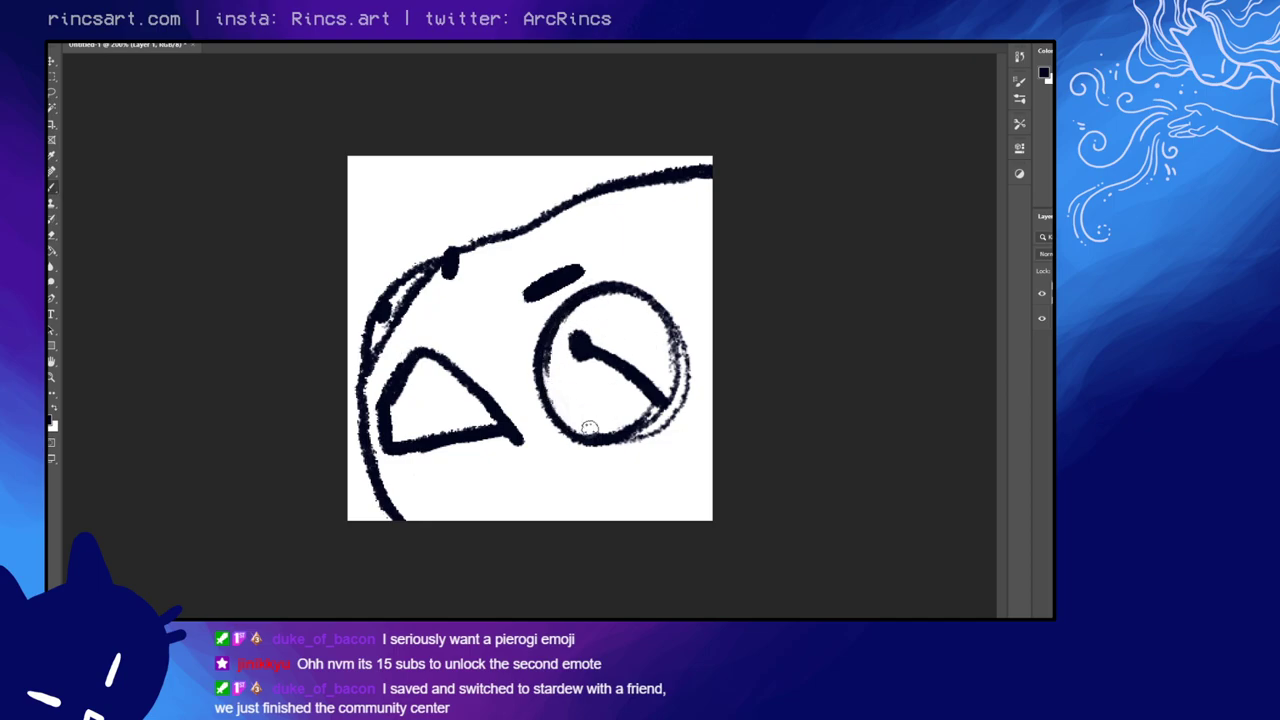
{"action": "left_click_drag", "start_coordinate": [540, 342], "coordinate": [578, 434]}
{"action": "mouse_move", "coordinate": [679, 362]}
{"action": "left_mouse_down"}
{"action": "mouse_move", "coordinate": [604, 437]}
{"action": "mouse_move", "coordinate": [683, 372]}
{"action": "left_mouse_up"}
{"action": "mouse_move", "coordinate": [665, 310]}
{"action": "left_mouse_down"}
{"action": "mouse_move", "coordinate": [683, 364]}
{"action": "mouse_move", "coordinate": [606, 440]}
{"action": "mouse_move", "coordinate": [576, 432]}
{"action": "mouse_move", "coordinate": [600, 446]}
{"action": "left_mouse_up"}
{"action": "key", "text": "e"}
{"action": "key", "text": "b"}
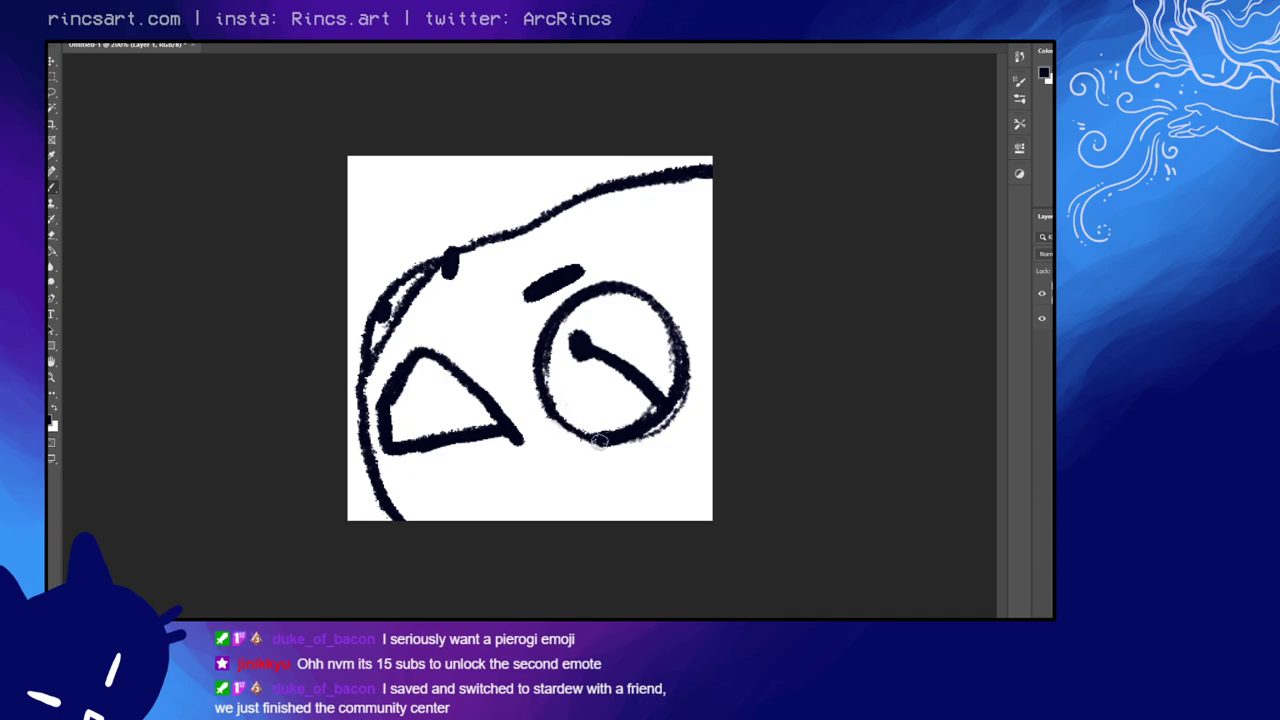
{"action": "key", "text": "e"}
{"action": "mouse_move", "coordinate": [690, 350]}
{"action": "left_mouse_down"}
{"action": "mouse_move", "coordinate": [690, 397]}
{"action": "mouse_move", "coordinate": [630, 443]}
{"action": "left_mouse_up"}
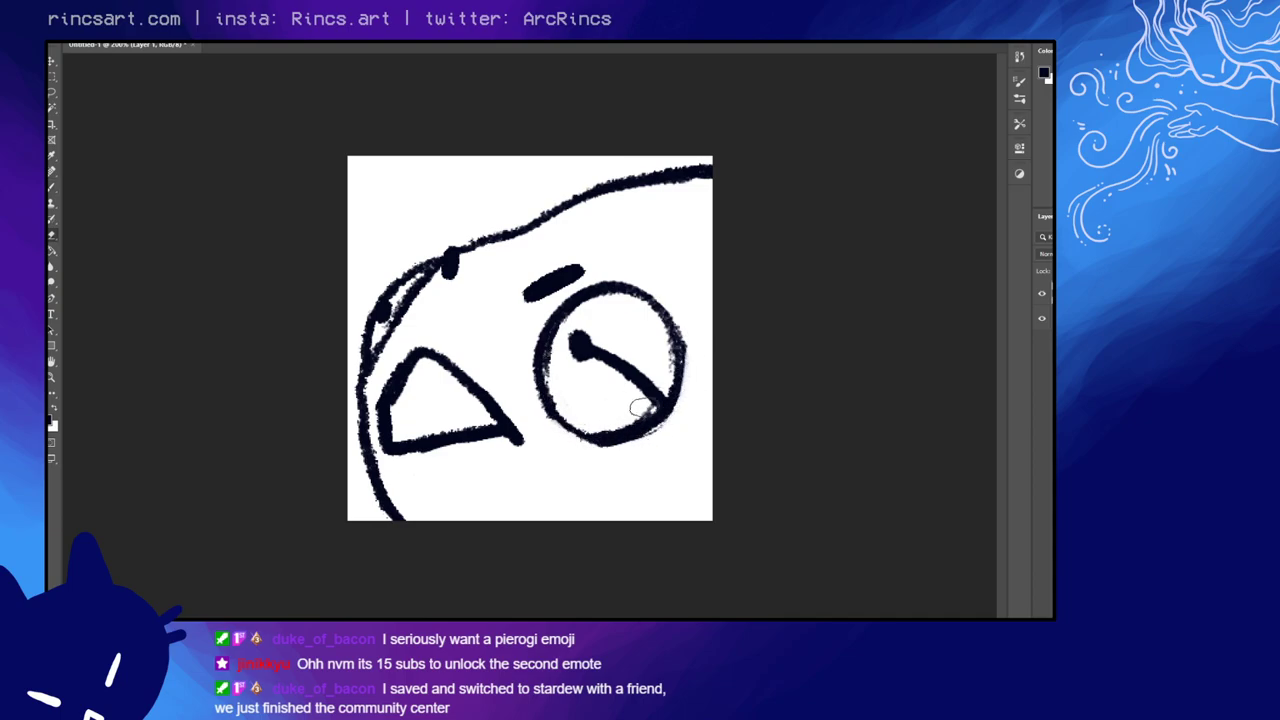
Step: Erase the rough inner edge of the large eye's ring and repaint the ring's lower curve in dark navy
{"action": "left_click_drag", "start_coordinate": [661, 358], "coordinate": [664, 374]}
{"action": "left_click_drag", "start_coordinate": [656, 326], "coordinate": [664, 384]}
{"action": "key", "text": "b"}
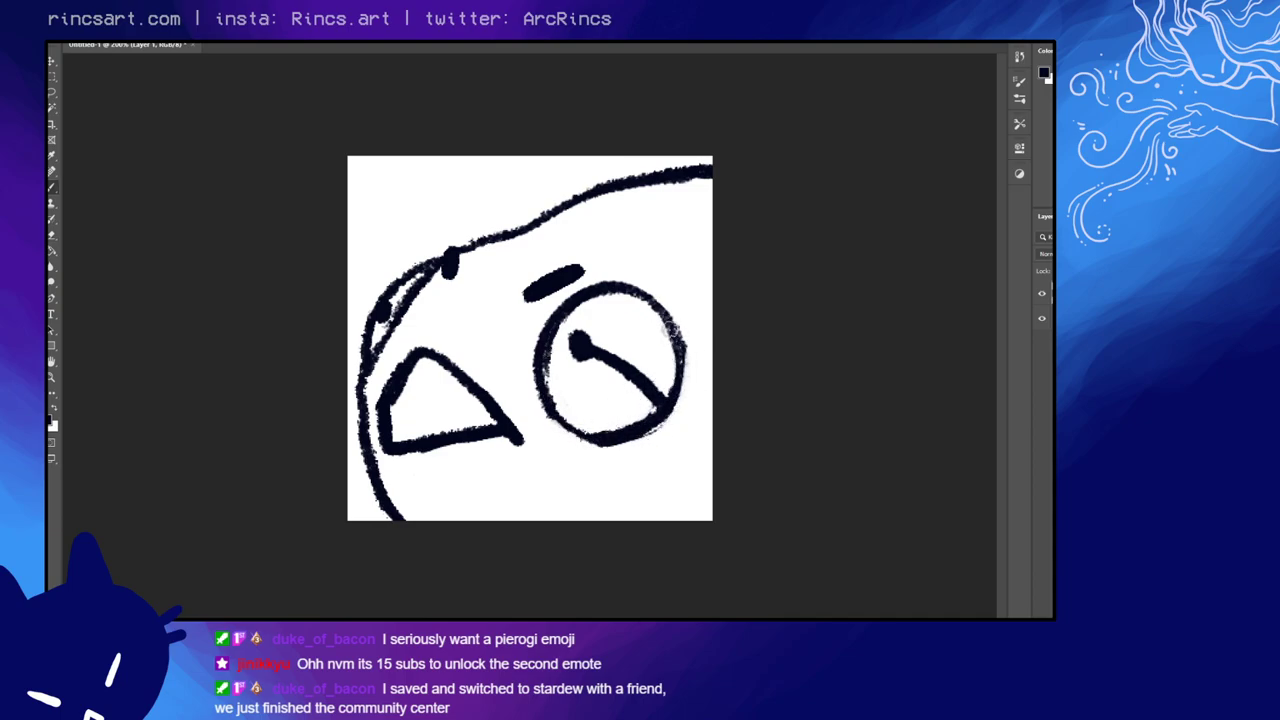
{"action": "left_click_drag", "start_coordinate": [555, 422], "coordinate": [588, 442]}
{"action": "mouse_move", "coordinate": [548, 352]}
{"action": "left_mouse_down"}
{"action": "mouse_move", "coordinate": [560, 428]}
{"action": "mouse_move", "coordinate": [596, 440]}
{"action": "left_mouse_up"}
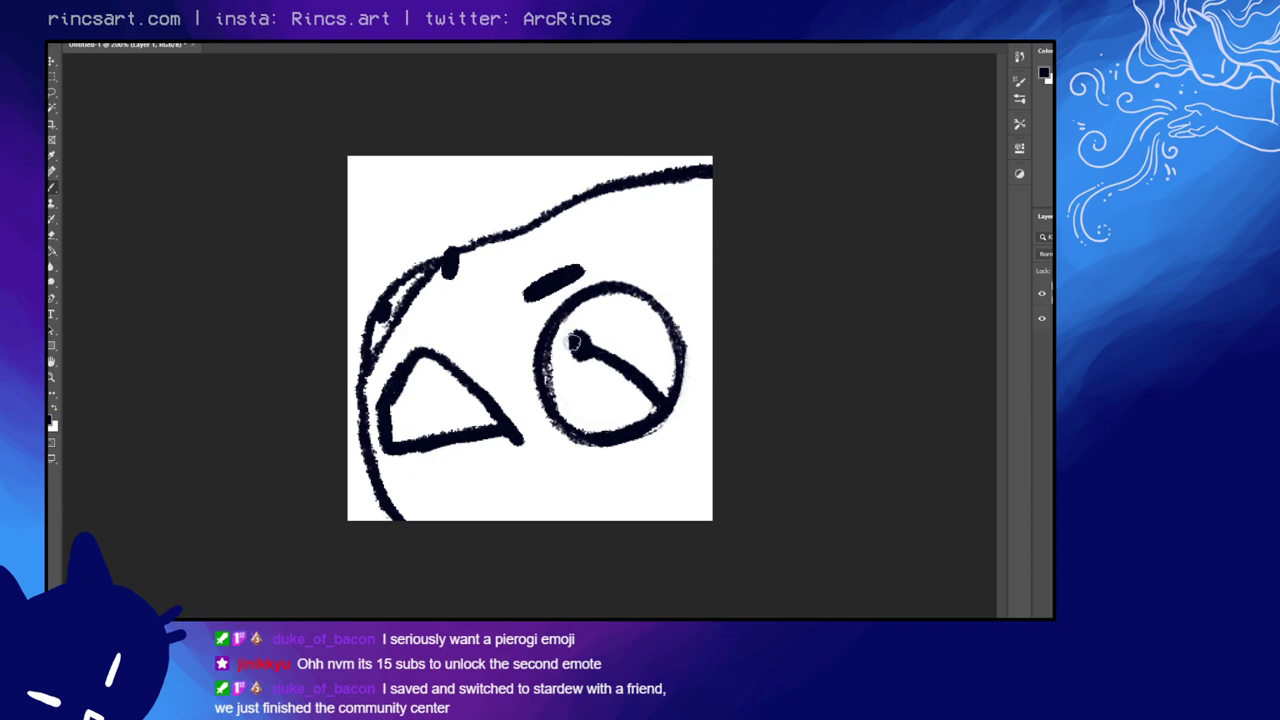
Step: Widen both ends of the large eye's slit pupil, fill in the small eye's pupil and trim the large eye's outer rim
{"action": "mouse_move", "coordinate": [578, 344]}
{"action": "left_mouse_down"}
{"action": "mouse_move", "coordinate": [562, 332]}
{"action": "mouse_move", "coordinate": [581, 349]}
{"action": "mouse_move", "coordinate": [572, 318]}
{"action": "mouse_move", "coordinate": [558, 355]}
{"action": "mouse_move", "coordinate": [572, 345]}
{"action": "left_mouse_up"}
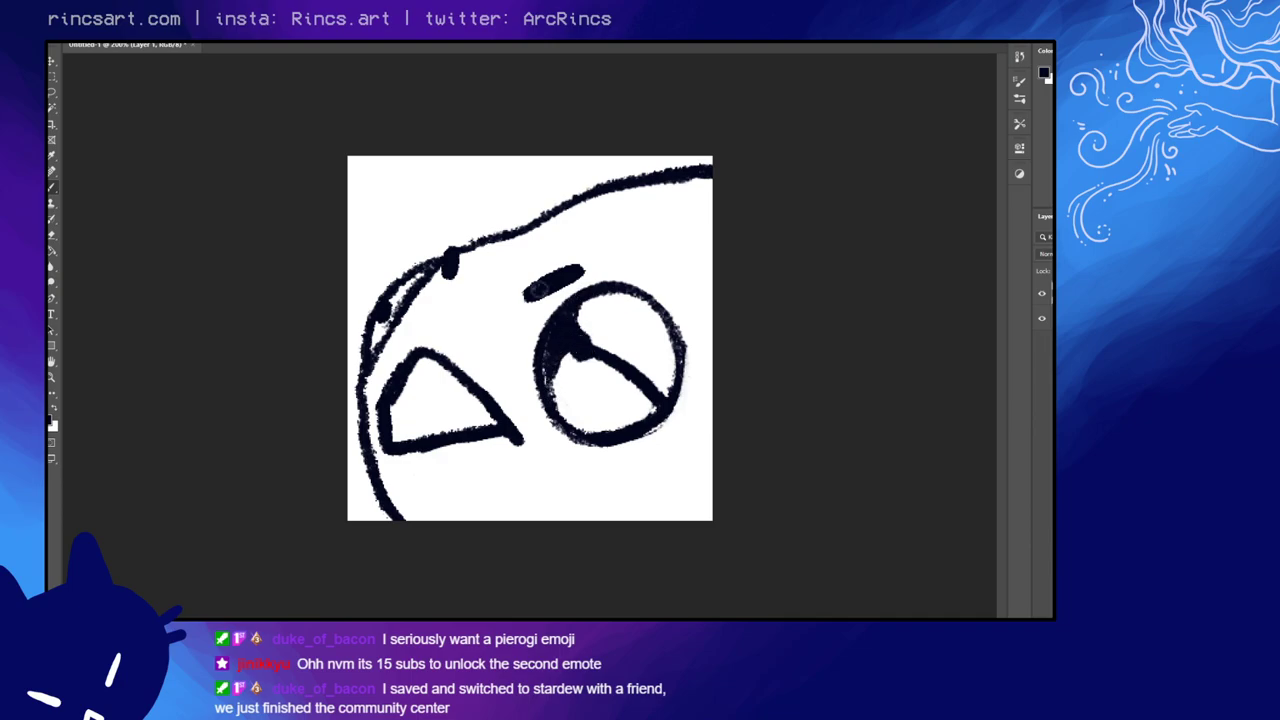
{"action": "mouse_move", "coordinate": [392, 308]}
{"action": "left_mouse_down"}
{"action": "mouse_move", "coordinate": [386, 322]}
{"action": "mouse_move", "coordinate": [397, 306]}
{"action": "left_mouse_up"}
{"action": "mouse_move", "coordinate": [640, 388]}
{"action": "left_mouse_down"}
{"action": "mouse_move", "coordinate": [662, 388]}
{"action": "mouse_move", "coordinate": [648, 424]}
{"action": "mouse_move", "coordinate": [670, 396]}
{"action": "left_mouse_up"}
{"action": "mouse_move", "coordinate": [548, 340]}
{"action": "left_mouse_down"}
{"action": "mouse_move", "coordinate": [569, 314]}
{"action": "mouse_move", "coordinate": [573, 359]}
{"action": "mouse_move", "coordinate": [557, 381]}
{"action": "mouse_move", "coordinate": [593, 338]}
{"action": "mouse_move", "coordinate": [589, 319]}
{"action": "mouse_move", "coordinate": [574, 304]}
{"action": "mouse_move", "coordinate": [546, 346]}
{"action": "mouse_move", "coordinate": [555, 408]}
{"action": "left_mouse_up"}
{"action": "key", "text": "e"}
{"action": "key", "text": "b"}
{"action": "key", "text": "e"}
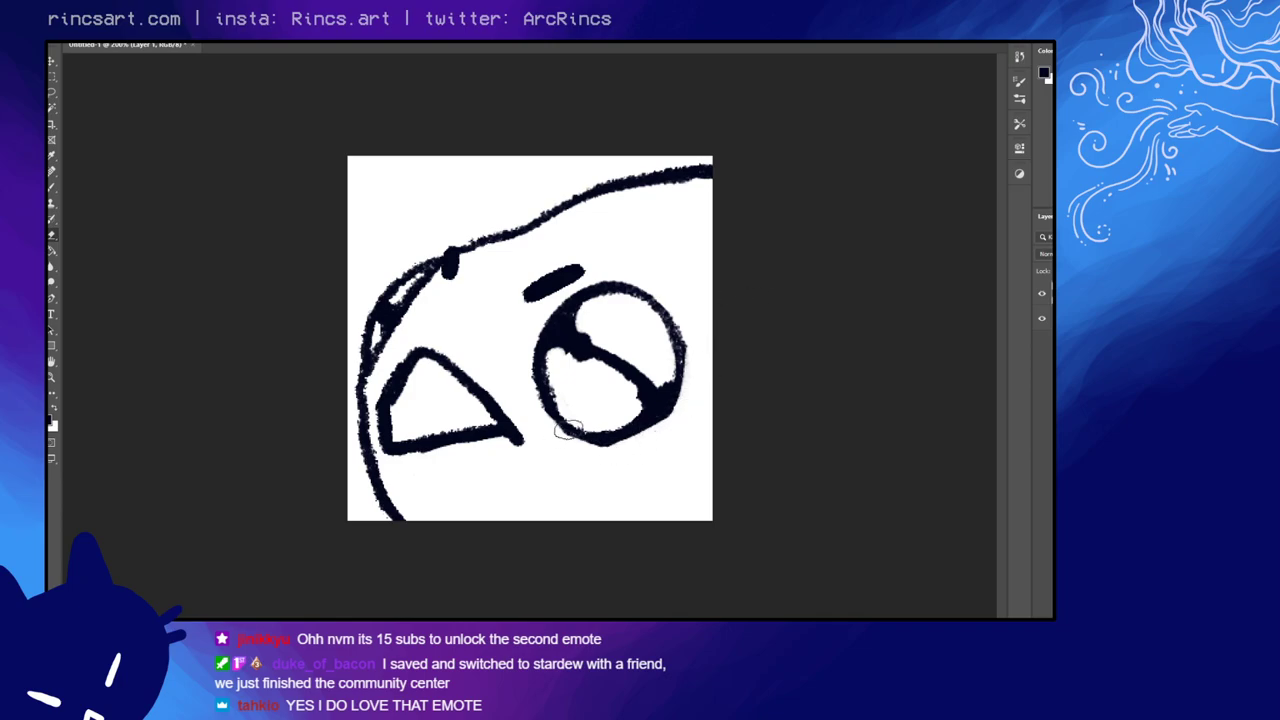
{"action": "left_click_drag", "start_coordinate": [686, 332], "coordinate": [671, 425]}
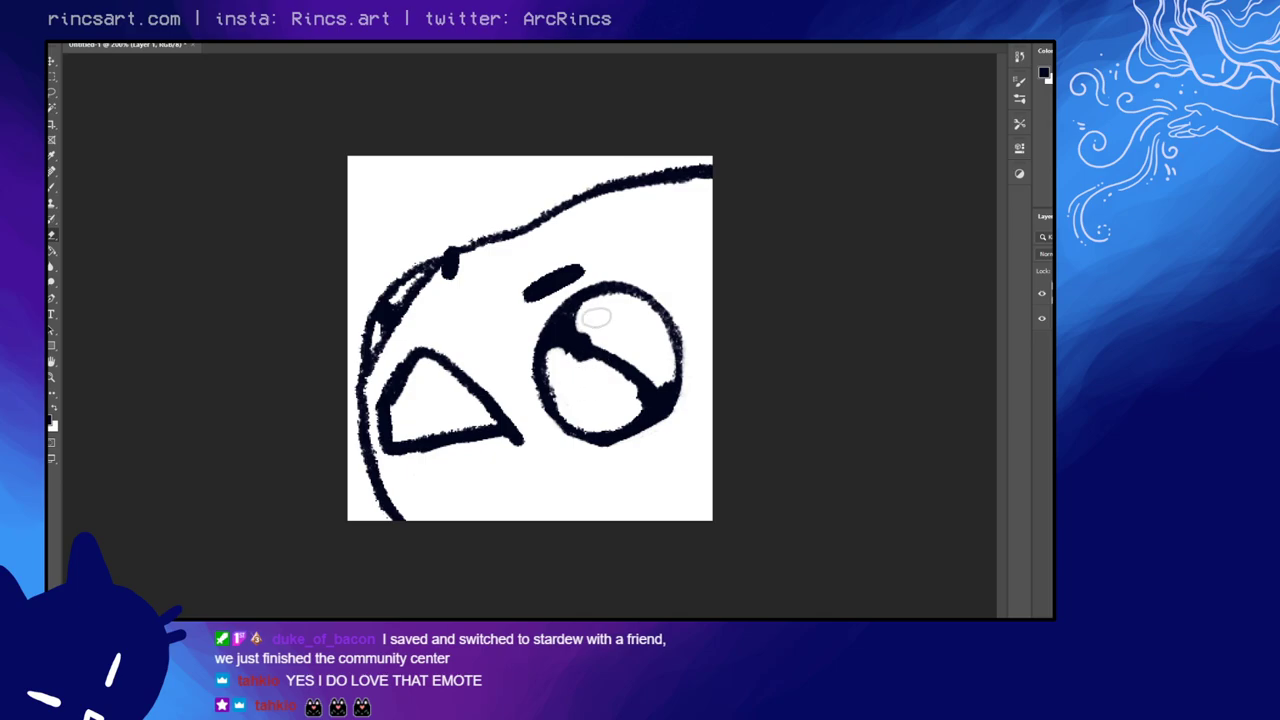
Step: Thicken the head outline along the forehead and beside the mouth, and erase its rough outer edge
{"action": "key", "text": "b"}
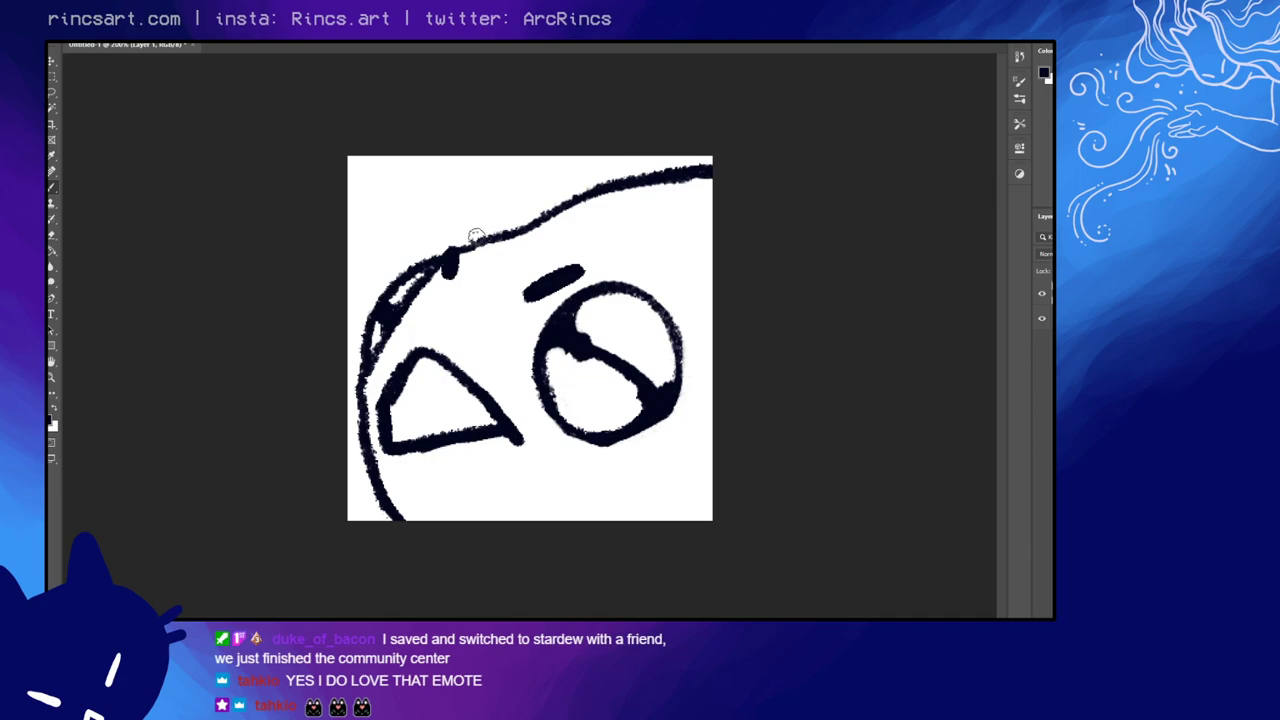
{"action": "mouse_move", "coordinate": [456, 246]}
{"action": "left_mouse_down"}
{"action": "mouse_move", "coordinate": [521, 233]}
{"action": "mouse_move", "coordinate": [630, 181]}
{"action": "mouse_move", "coordinate": [704, 172]}
{"action": "left_mouse_up"}
{"action": "key", "text": "e"}
{"action": "key", "text": "b"}
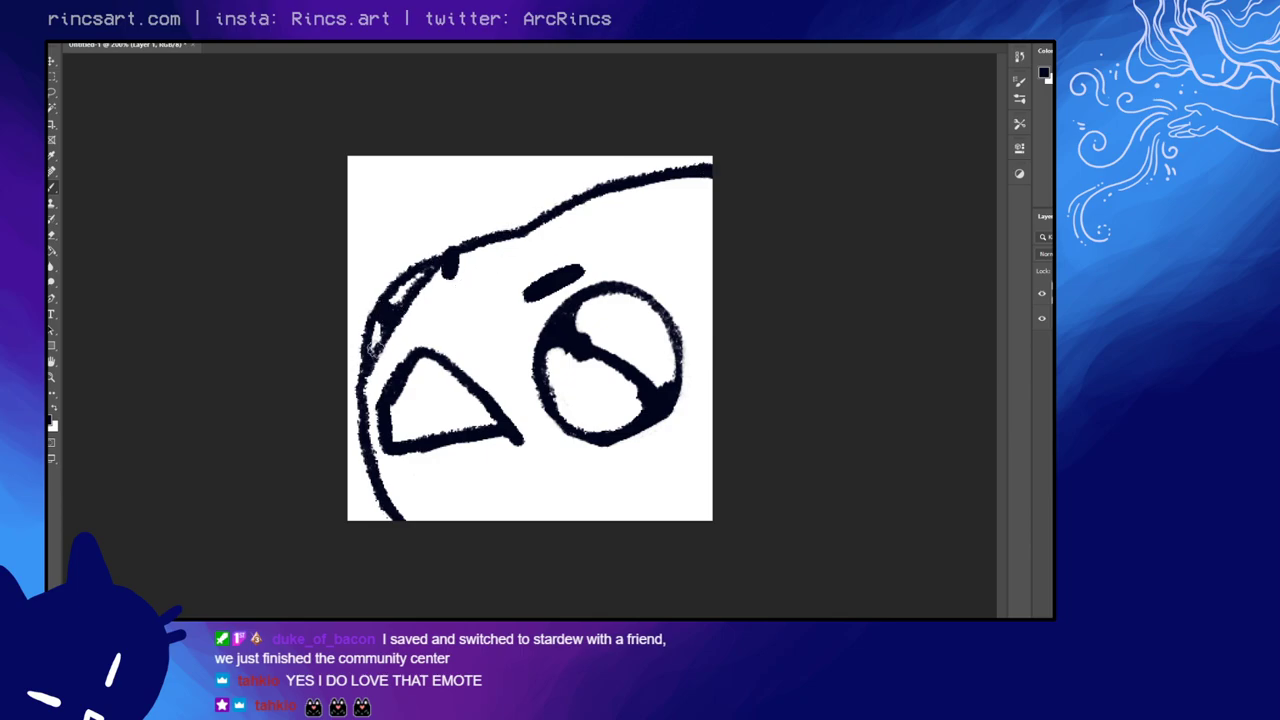
{"action": "mouse_move", "coordinate": [372, 345]}
{"action": "left_mouse_down"}
{"action": "mouse_move", "coordinate": [357, 389]}
{"action": "mouse_move", "coordinate": [375, 351]}
{"action": "mouse_move", "coordinate": [363, 427]}
{"action": "mouse_move", "coordinate": [359, 389]}
{"action": "mouse_move", "coordinate": [366, 473]}
{"action": "left_mouse_up"}
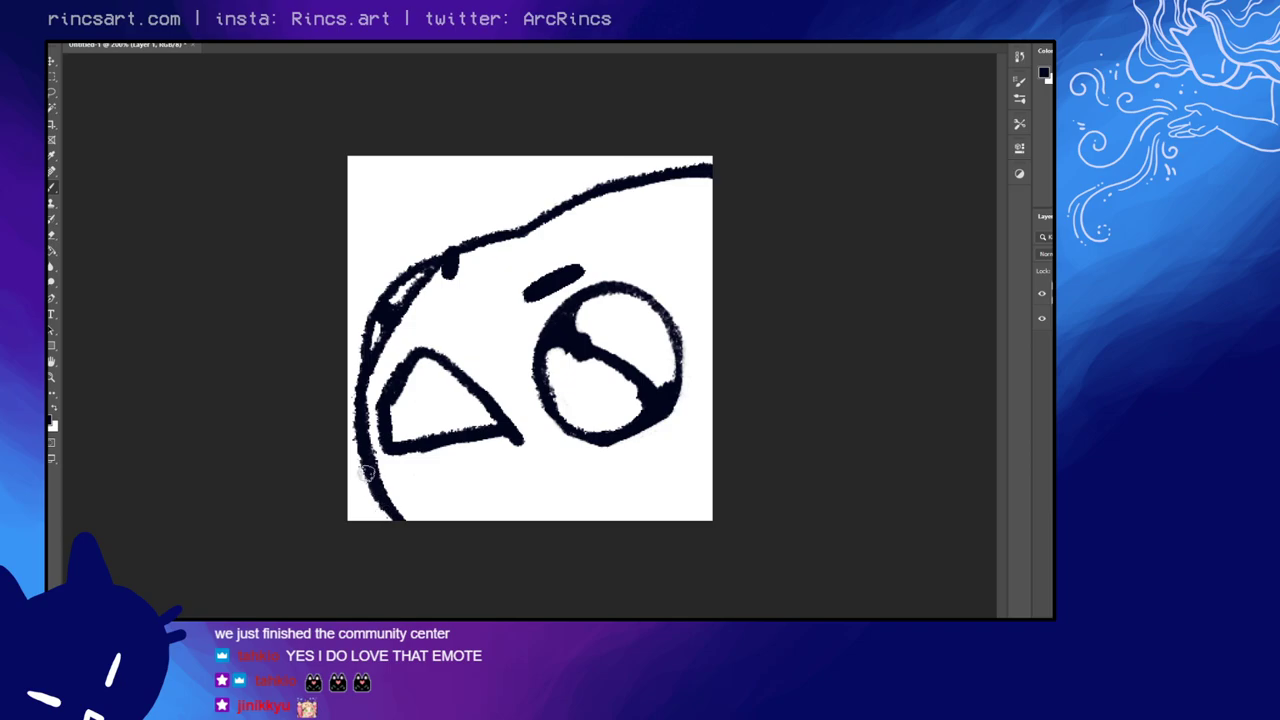
{"action": "key", "text": "e"}
{"action": "mouse_move", "coordinate": [346, 420]}
{"action": "left_mouse_down"}
{"action": "mouse_move", "coordinate": [374, 512]}
{"action": "mouse_move", "coordinate": [348, 416]}
{"action": "mouse_move", "coordinate": [366, 482]}
{"action": "left_mouse_up"}
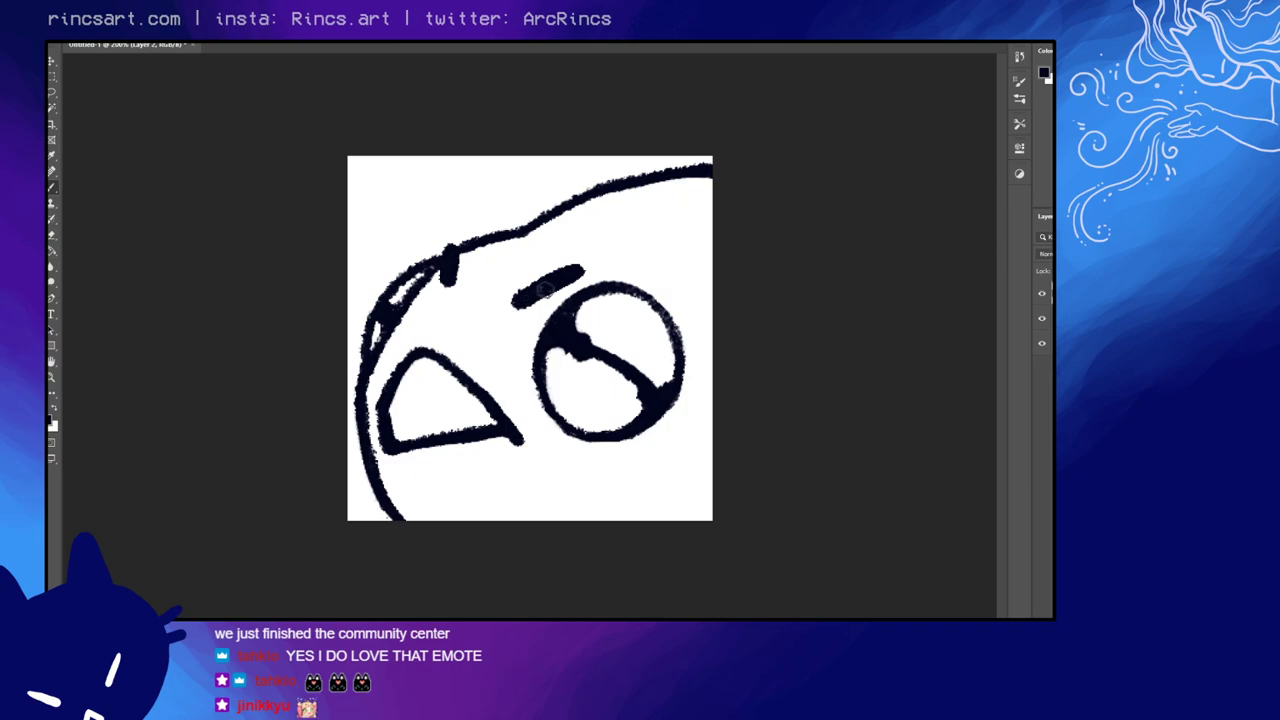
{"action": "left_click_drag", "start_coordinate": [548, 289], "coordinate": [628, 268]}
{"action": "mouse_move", "coordinate": [507, 323]}
{"action": "left_mouse_down"}
{"action": "mouse_move", "coordinate": [579, 275]}
{"action": "mouse_move", "coordinate": [669, 275]}
{"action": "mouse_move", "coordinate": [581, 271]}
{"action": "mouse_move", "coordinate": [496, 332]}
{"action": "mouse_move", "coordinate": [557, 270]}
{"action": "mouse_move", "coordinate": [605, 265]}
{"action": "mouse_move", "coordinate": [533, 299]}
{"action": "mouse_move", "coordinate": [493, 353]}
{"action": "mouse_move", "coordinate": [553, 452]}
{"action": "left_mouse_up"}
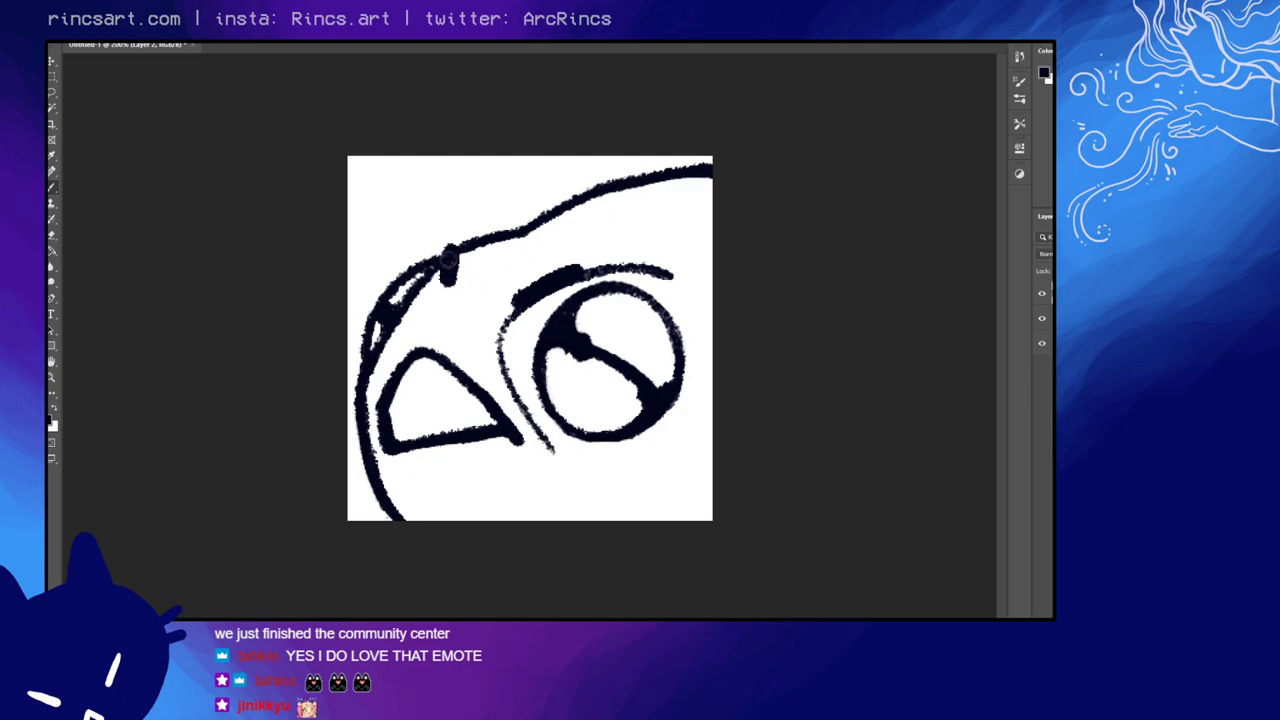
{"action": "left_click_drag", "start_coordinate": [422, 308], "coordinate": [386, 348]}
{"action": "left_click_drag", "start_coordinate": [386, 350], "coordinate": [437, 276]}
{"action": "left_click_drag", "start_coordinate": [437, 276], "coordinate": [390, 348]}
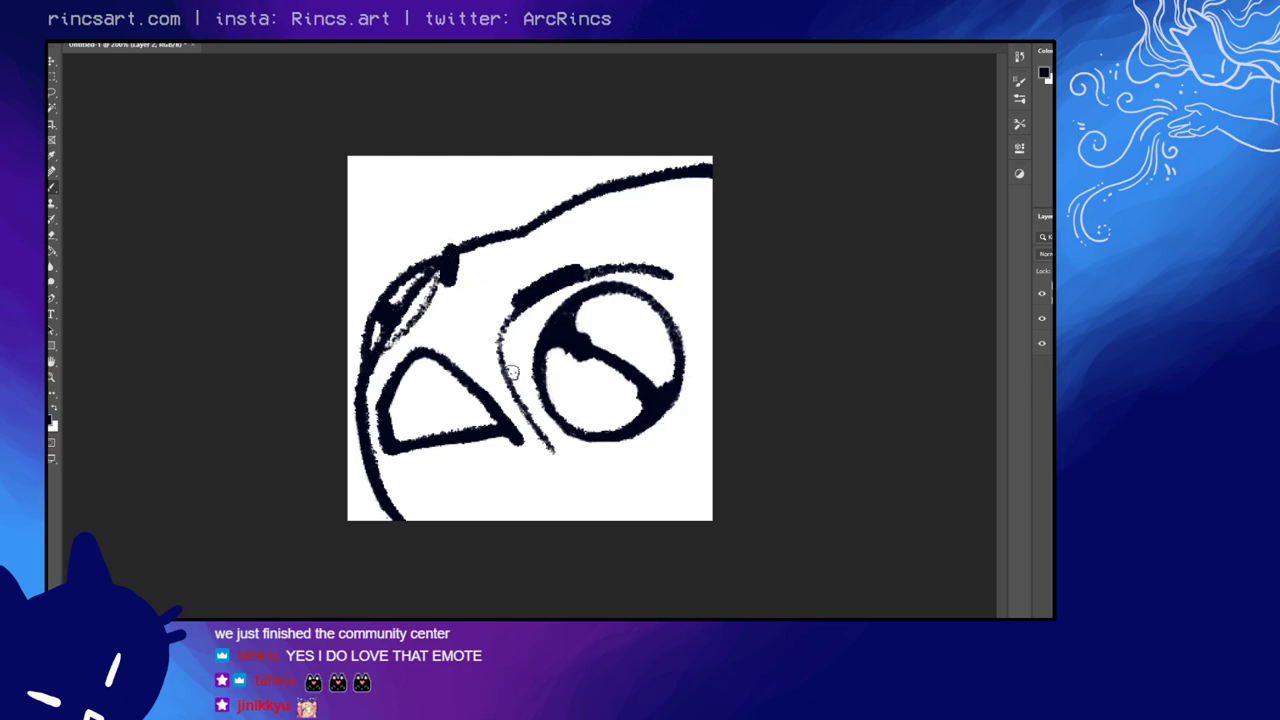
{"action": "left_click_drag", "start_coordinate": [511, 375], "coordinate": [557, 457]}
{"action": "key", "text": "Delete"}
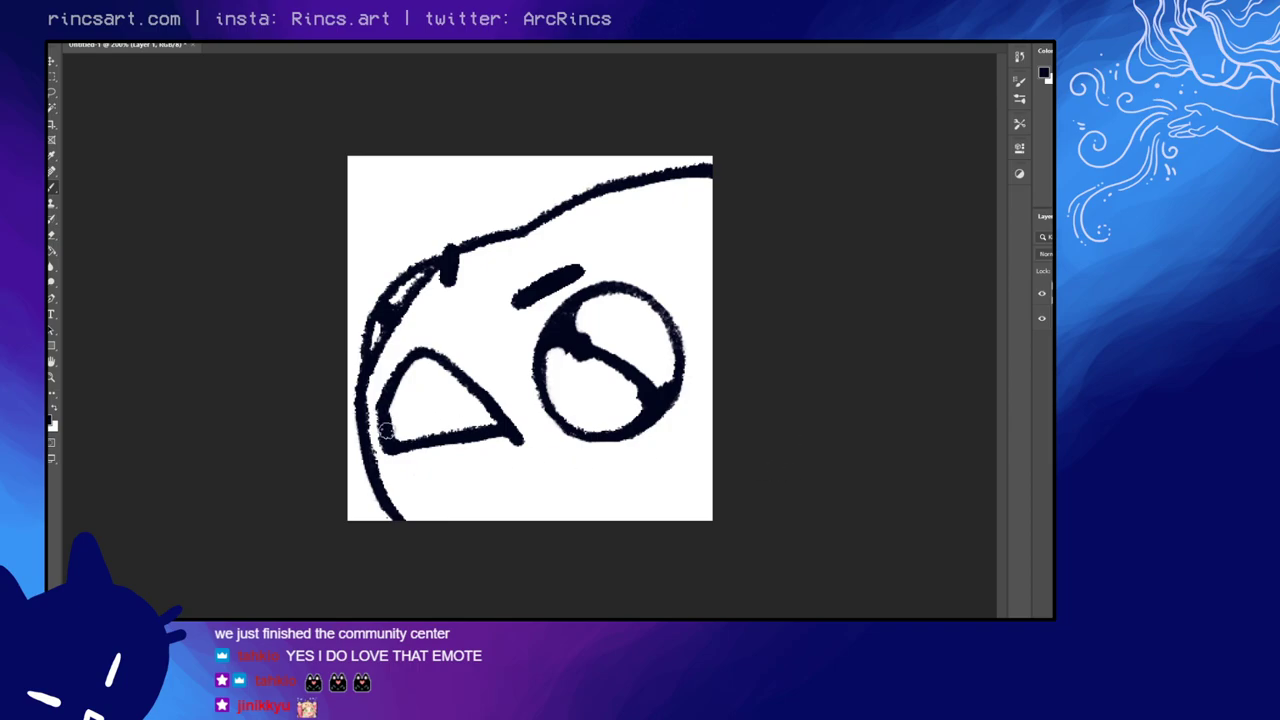
Step: Fill the mouth with solid dark navy and clean up its edges and corners
{"action": "mouse_move", "coordinate": [384, 416]}
{"action": "left_mouse_down"}
{"action": "mouse_move", "coordinate": [387, 459]}
{"action": "mouse_move", "coordinate": [496, 427]}
{"action": "mouse_move", "coordinate": [404, 454]}
{"action": "left_mouse_up"}
{"action": "mouse_move", "coordinate": [417, 363]}
{"action": "left_mouse_down"}
{"action": "mouse_move", "coordinate": [398, 412]}
{"action": "mouse_move", "coordinate": [412, 384]}
{"action": "mouse_move", "coordinate": [406, 444]}
{"action": "mouse_move", "coordinate": [435, 400]}
{"action": "mouse_move", "coordinate": [449, 409]}
{"action": "mouse_move", "coordinate": [470, 395]}
{"action": "mouse_move", "coordinate": [448, 420]}
{"action": "mouse_move", "coordinate": [466, 422]}
{"action": "left_mouse_up"}
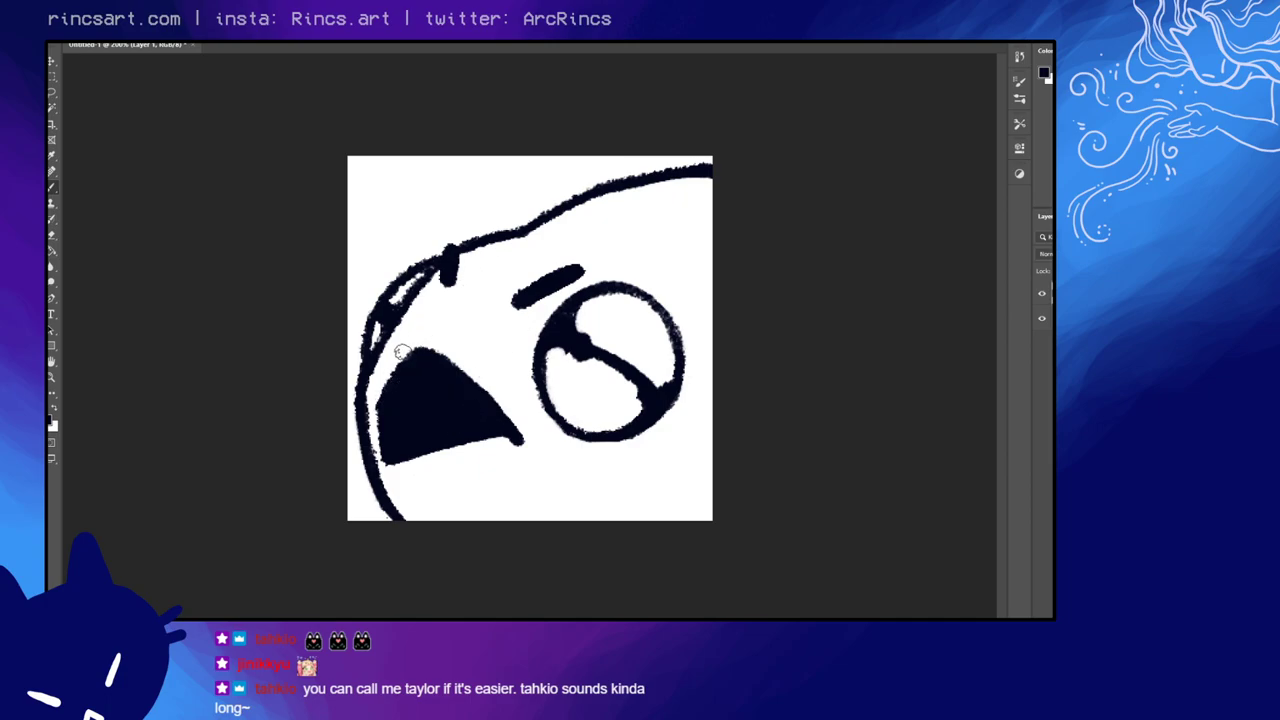
{"action": "mouse_move", "coordinate": [410, 340]}
{"action": "left_mouse_down"}
{"action": "mouse_move", "coordinate": [453, 327]}
{"action": "mouse_move", "coordinate": [440, 330]}
{"action": "left_mouse_up"}
{"action": "key", "text": "ctrl+z"}
{"action": "key", "text": "e"}
{"action": "key", "text": "e"}
{"action": "left_click_drag", "start_coordinate": [512, 450], "coordinate": [506, 445]}
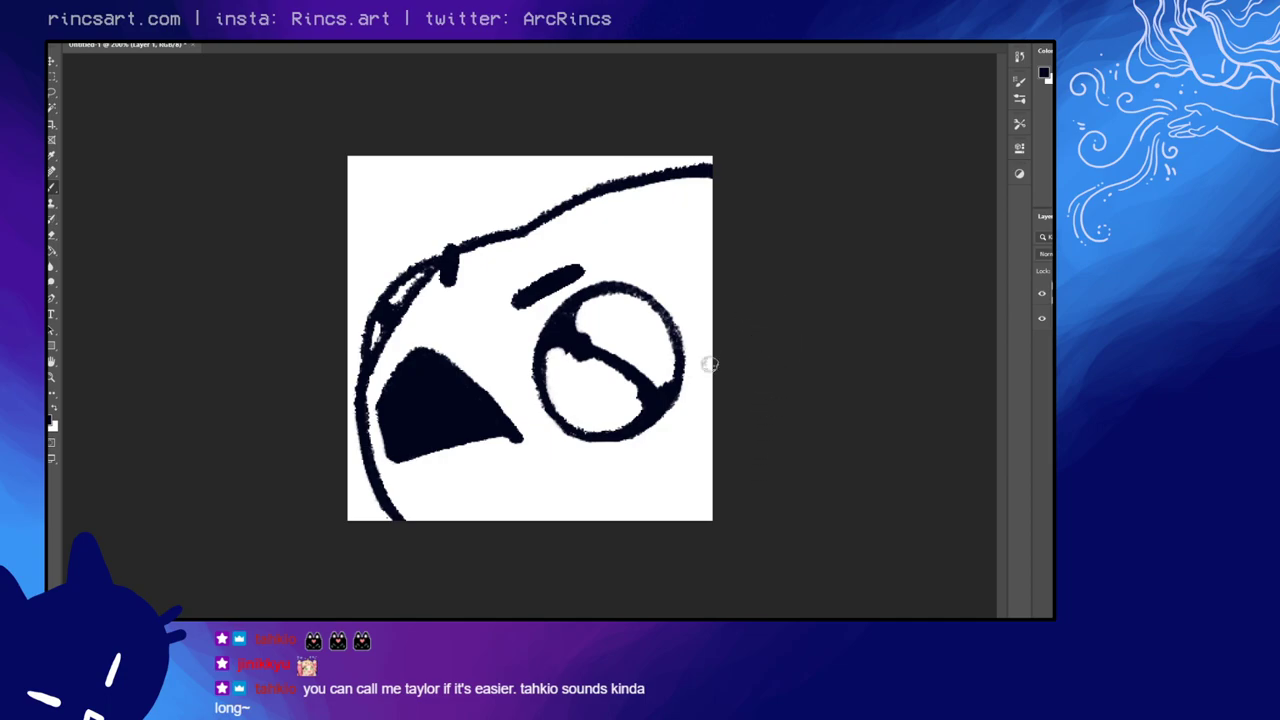
{"action": "key", "text": "e"}
{"action": "mouse_move", "coordinate": [392, 370]}
{"action": "left_mouse_down"}
{"action": "mouse_move", "coordinate": [423, 356]}
{"action": "mouse_move", "coordinate": [390, 400]}
{"action": "left_mouse_up"}
{"action": "key", "text": "ctrl+z"}
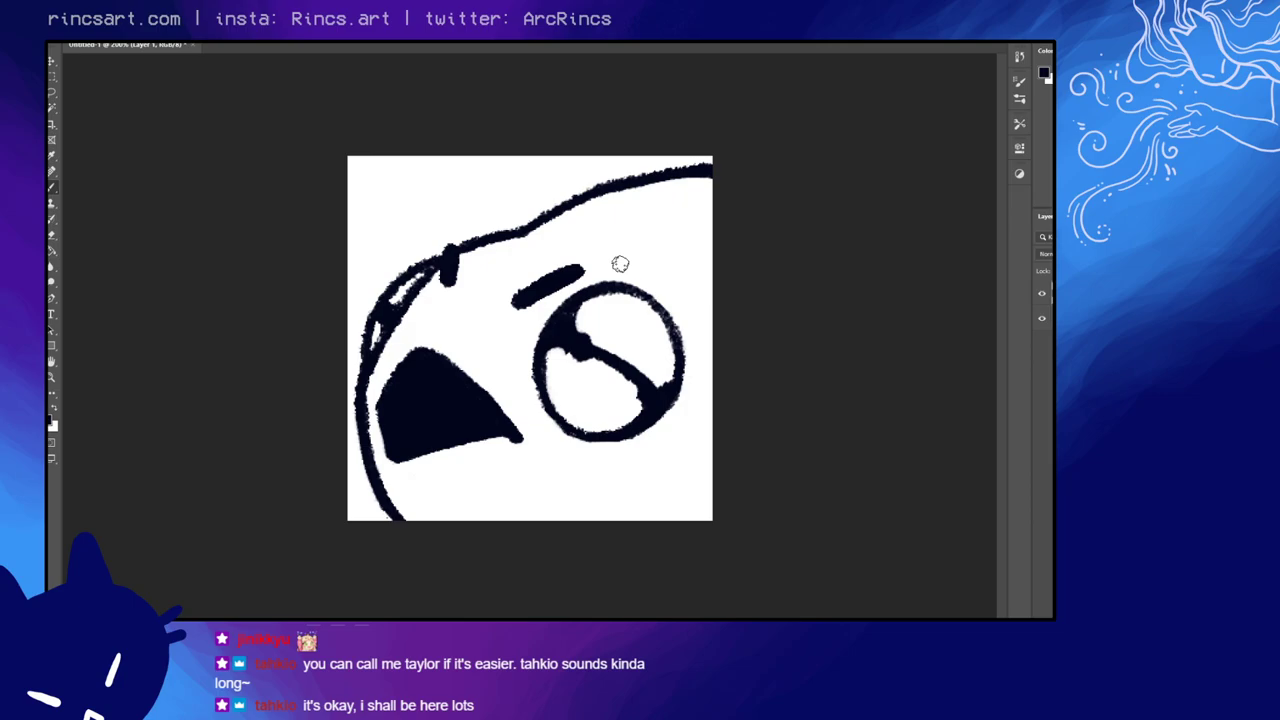
{"action": "left_click_drag", "start_coordinate": [368, 468], "coordinate": [380, 556]}
{"action": "key", "text": "ctrl+z"}
Step: Lasso the head shape along its outline and fill it with white on a new layer beneath the line art, checking it against transparency
{"action": "left_click", "coordinate": [1050, 318]}
{"action": "left_click", "coordinate": [1050, 293]}
{"action": "key", "text": "m"}
{"action": "left_click", "coordinate": [51, 97]}
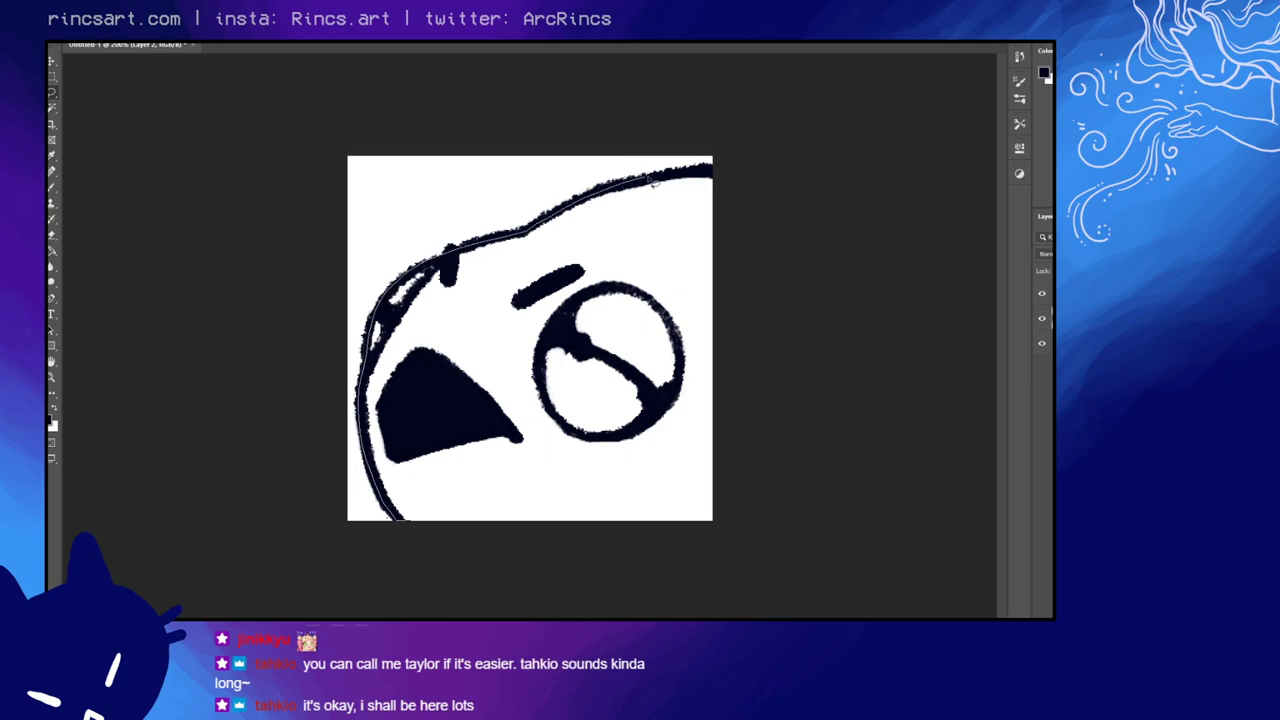
{"action": "mouse_move", "coordinate": [740, 174]}
{"action": "left_mouse_down"}
{"action": "mouse_move", "coordinate": [794, 420]}
{"action": "mouse_move", "coordinate": [440, 582]}
{"action": "mouse_move", "coordinate": [450, 372]}
{"action": "mouse_move", "coordinate": [546, 269]}
{"action": "left_mouse_up"}
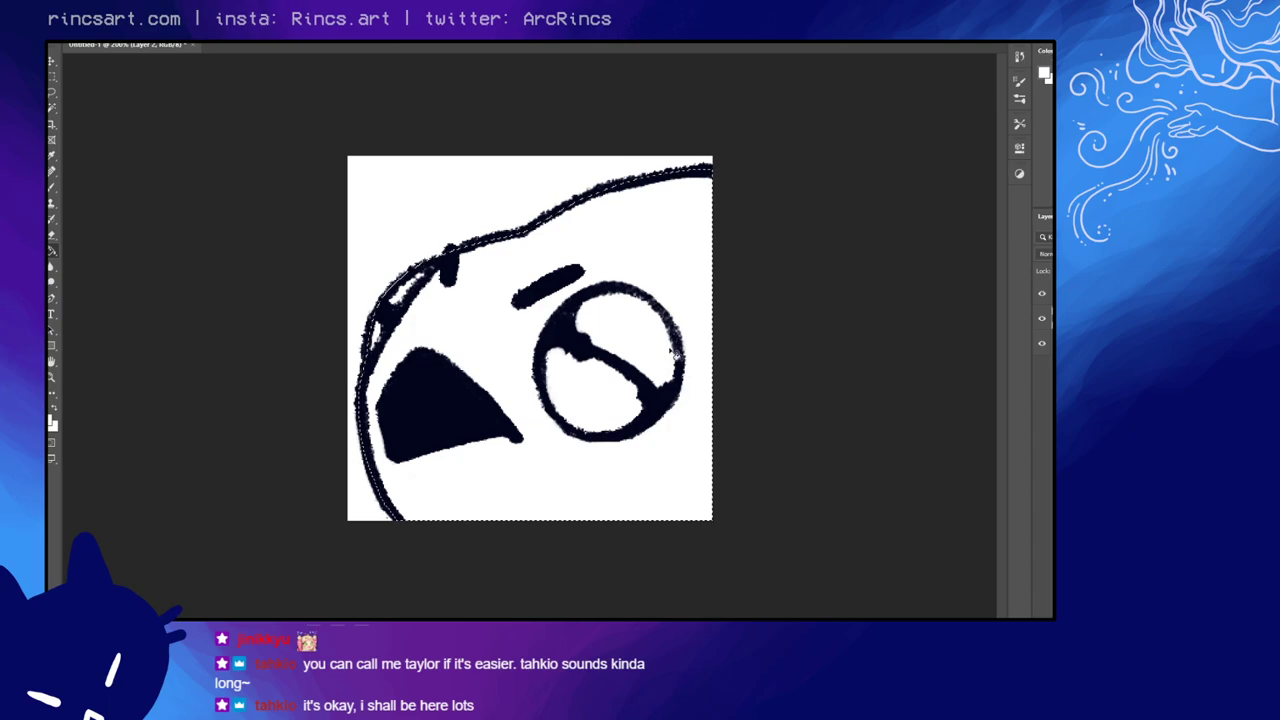
{"action": "left_click", "coordinate": [1041, 343]}
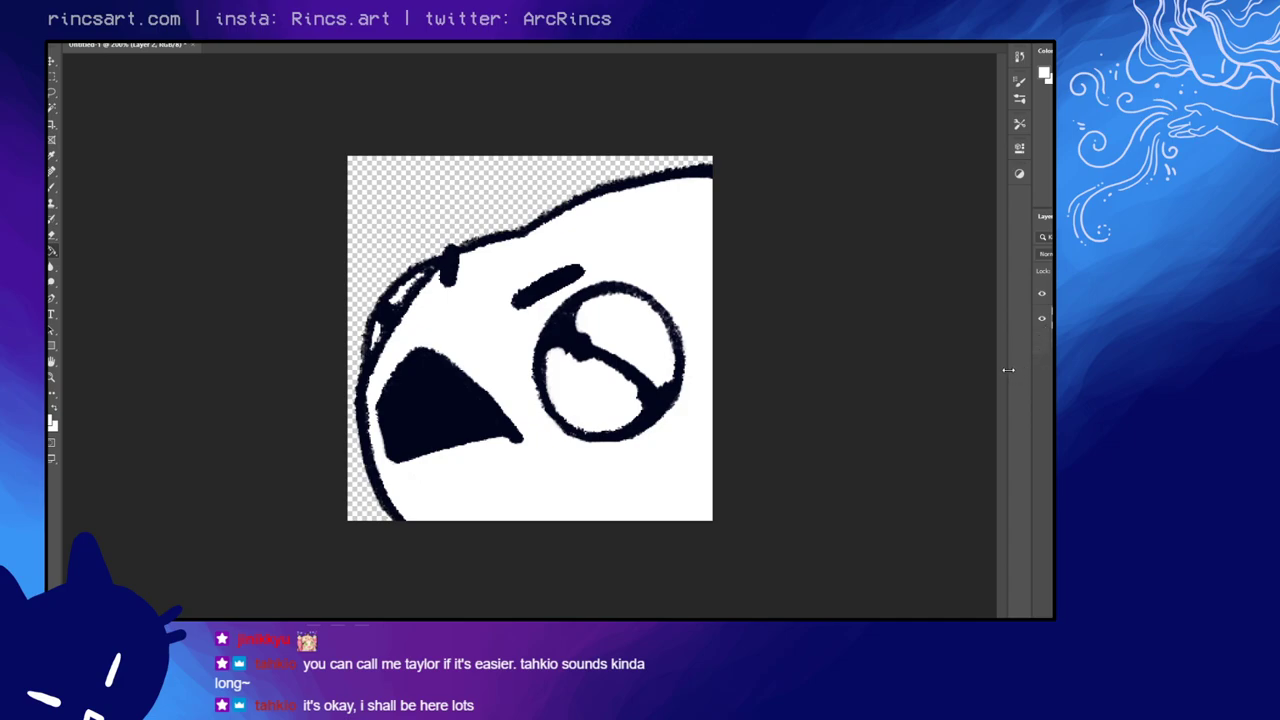
{"action": "left_click", "coordinate": [1042, 344]}
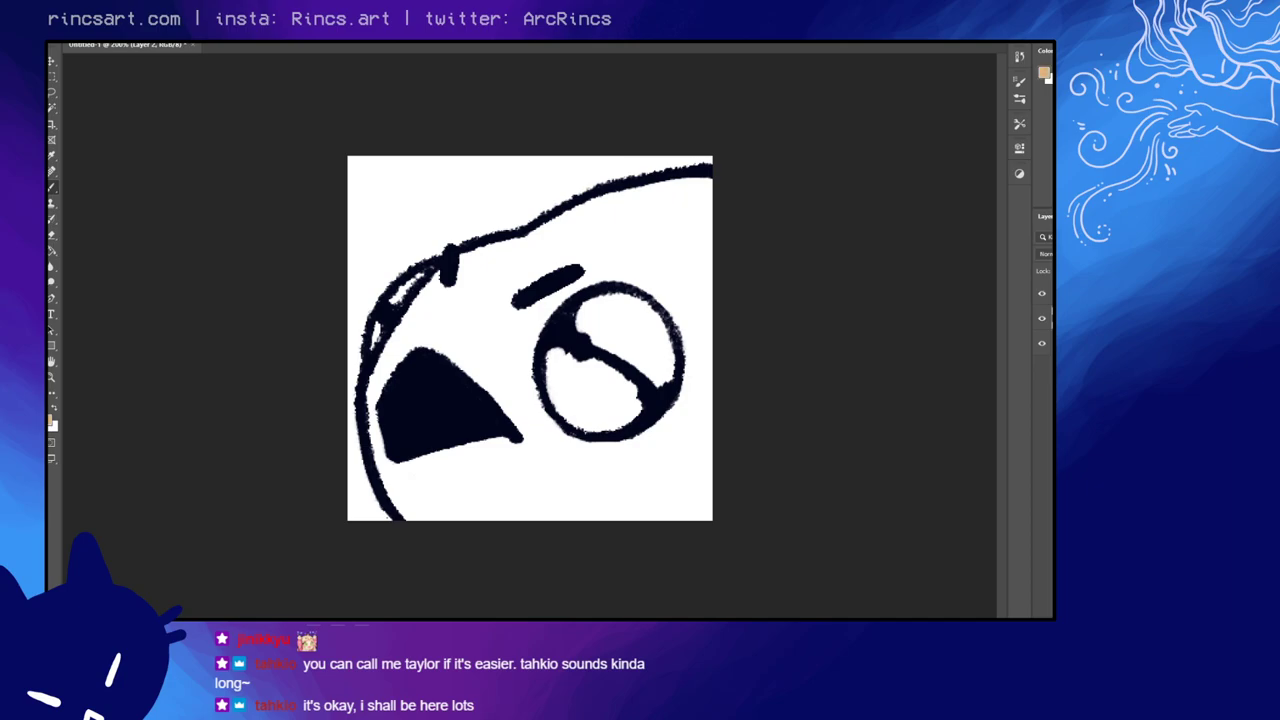
Step: Colour the head with a tan base and paint olive green over the forehead, snout and eye area
{"action": "mouse_move", "coordinate": [690, 280]}
{"action": "left_mouse_down"}
{"action": "mouse_move", "coordinate": [671, 410]}
{"action": "mouse_move", "coordinate": [671, 480]}
{"action": "mouse_move", "coordinate": [709, 404]}
{"action": "mouse_move", "coordinate": [378, 402]}
{"action": "mouse_move", "coordinate": [442, 545]}
{"action": "mouse_move", "coordinate": [426, 293]}
{"action": "mouse_move", "coordinate": [436, 278]}
{"action": "mouse_move", "coordinate": [422, 260]}
{"action": "mouse_move", "coordinate": [567, 202]}
{"action": "mouse_move", "coordinate": [455, 264]}
{"action": "mouse_move", "coordinate": [722, 170]}
{"action": "mouse_move", "coordinate": [370, 370]}
{"action": "mouse_move", "coordinate": [754, 174]}
{"action": "mouse_move", "coordinate": [534, 270]}
{"action": "mouse_move", "coordinate": [388, 398]}
{"action": "mouse_move", "coordinate": [697, 228]}
{"action": "mouse_move", "coordinate": [472, 434]}
{"action": "mouse_move", "coordinate": [447, 516]}
{"action": "mouse_move", "coordinate": [506, 527]}
{"action": "mouse_move", "coordinate": [550, 517]}
{"action": "mouse_move", "coordinate": [702, 458]}
{"action": "mouse_move", "coordinate": [713, 498]}
{"action": "mouse_move", "coordinate": [699, 321]}
{"action": "mouse_move", "coordinate": [706, 494]}
{"action": "mouse_move", "coordinate": [702, 368]}
{"action": "mouse_move", "coordinate": [530, 487]}
{"action": "mouse_move", "coordinate": [485, 480]}
{"action": "mouse_move", "coordinate": [505, 380]}
{"action": "mouse_move", "coordinate": [563, 316]}
{"action": "mouse_move", "coordinate": [571, 245]}
{"action": "mouse_move", "coordinate": [419, 359]}
{"action": "mouse_move", "coordinate": [326, 474]}
{"action": "mouse_move", "coordinate": [701, 238]}
{"action": "mouse_move", "coordinate": [642, 424]}
{"action": "mouse_move", "coordinate": [581, 535]}
{"action": "mouse_move", "coordinate": [686, 510]}
{"action": "mouse_move", "coordinate": [690, 327]}
{"action": "left_mouse_up"}
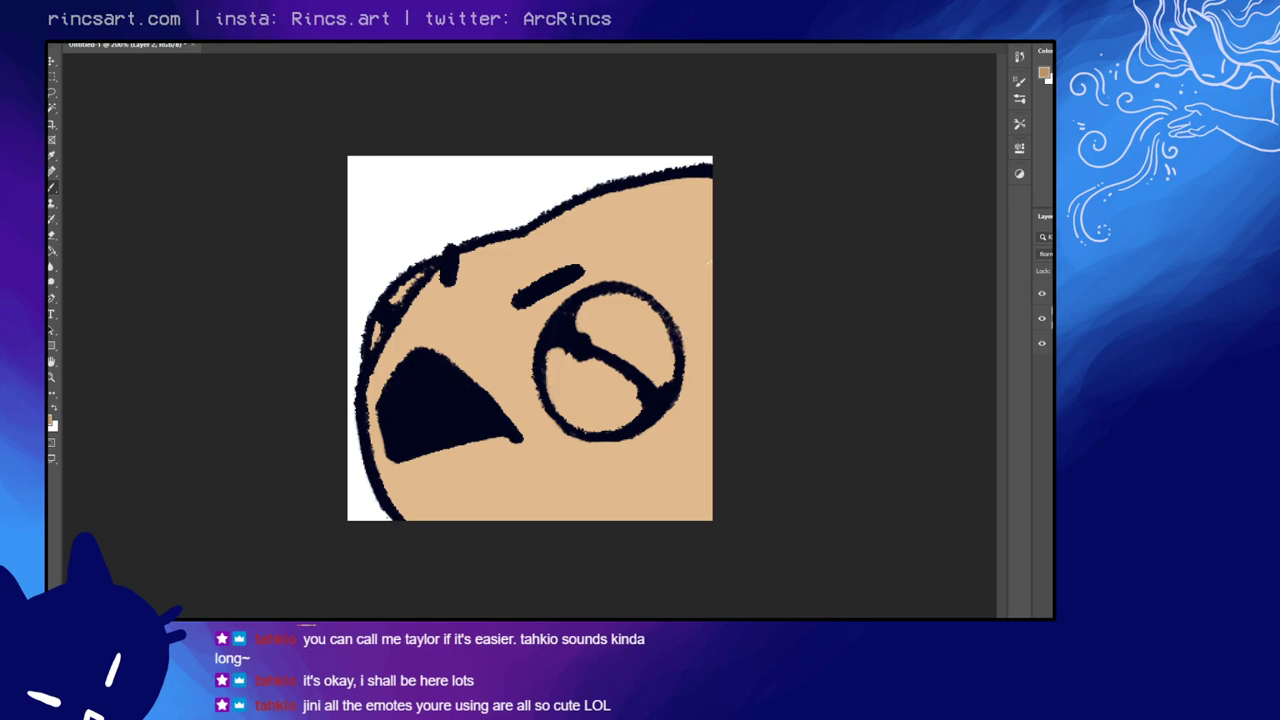
{"action": "mouse_move", "coordinate": [463, 271]}
{"action": "left_mouse_down"}
{"action": "mouse_move", "coordinate": [382, 330]}
{"action": "mouse_move", "coordinate": [394, 343]}
{"action": "mouse_move", "coordinate": [447, 334]}
{"action": "mouse_move", "coordinate": [446, 302]}
{"action": "mouse_move", "coordinate": [461, 343]}
{"action": "mouse_move", "coordinate": [628, 271]}
{"action": "mouse_move", "coordinate": [659, 285]}
{"action": "mouse_move", "coordinate": [682, 244]}
{"action": "mouse_move", "coordinate": [680, 214]}
{"action": "mouse_move", "coordinate": [587, 265]}
{"action": "left_mouse_up"}
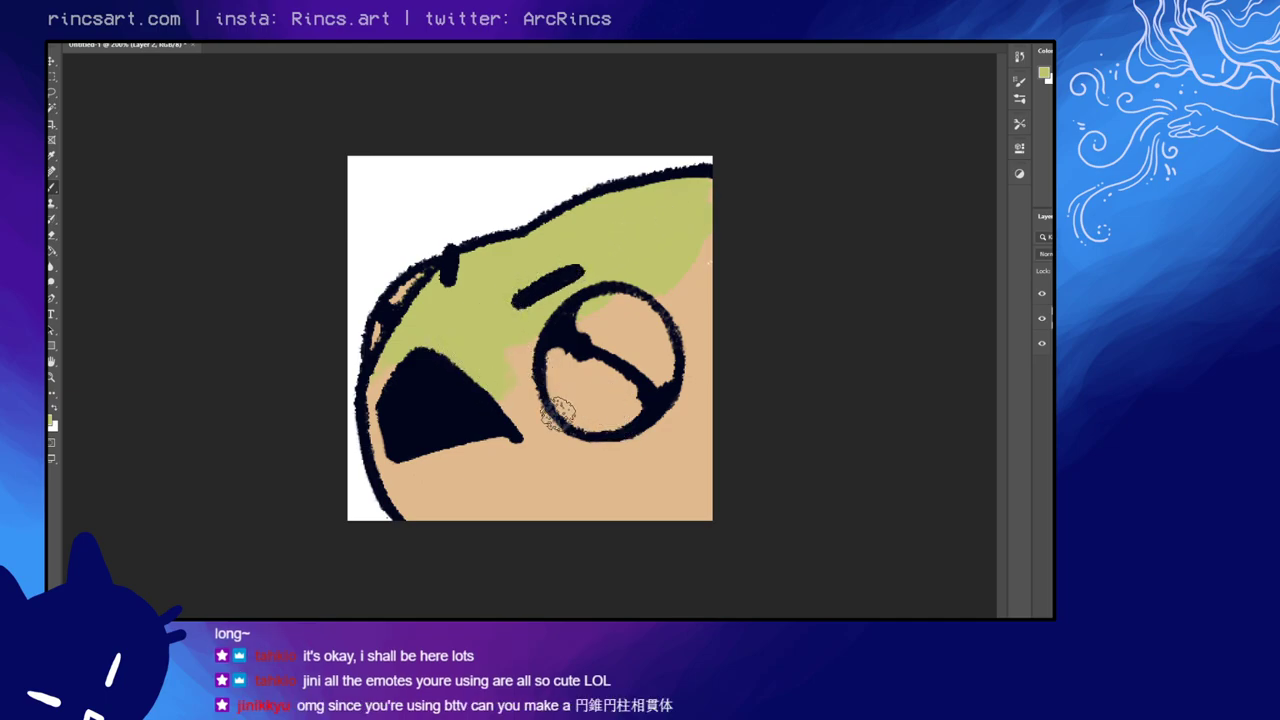
{"action": "mouse_move", "coordinate": [485, 377]}
{"action": "left_mouse_down"}
{"action": "mouse_move", "coordinate": [550, 434]}
{"action": "mouse_move", "coordinate": [518, 384]}
{"action": "mouse_move", "coordinate": [532, 376]}
{"action": "mouse_move", "coordinate": [555, 405]}
{"action": "mouse_move", "coordinate": [640, 381]}
{"action": "mouse_move", "coordinate": [648, 318]}
{"action": "left_mouse_up"}
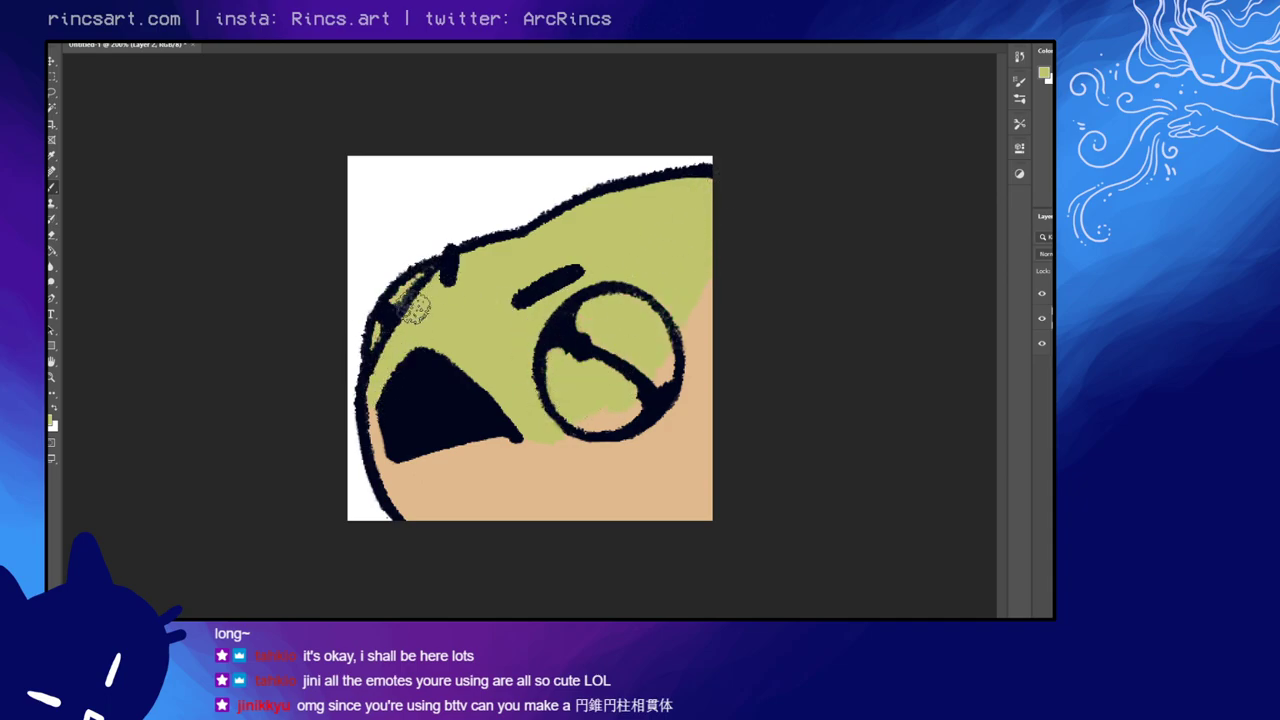
{"action": "mouse_move", "coordinate": [640, 375]}
{"action": "left_mouse_down"}
{"action": "mouse_move", "coordinate": [529, 423]}
{"action": "mouse_move", "coordinate": [691, 431]}
{"action": "mouse_move", "coordinate": [582, 418]}
{"action": "mouse_move", "coordinate": [679, 381]}
{"action": "mouse_move", "coordinate": [731, 255]}
{"action": "mouse_move", "coordinate": [714, 289]}
{"action": "mouse_move", "coordinate": [713, 369]}
{"action": "mouse_move", "coordinate": [662, 368]}
{"action": "mouse_move", "coordinate": [539, 435]}
{"action": "mouse_move", "coordinate": [630, 434]}
{"action": "mouse_move", "coordinate": [722, 457]}
{"action": "left_mouse_up"}
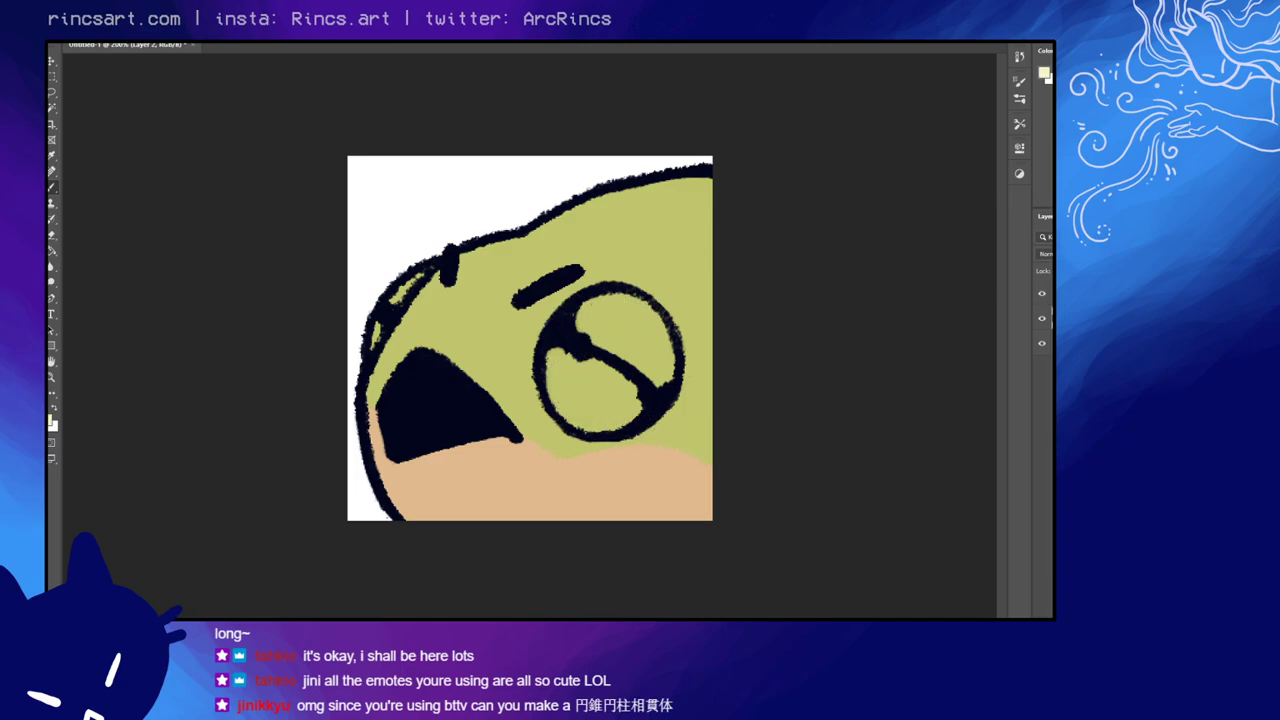
Step: Paint the lower jaw and throat pale cream and blend its edge softly into the green skin
{"action": "mouse_move", "coordinate": [428, 492]}
{"action": "left_mouse_down"}
{"action": "mouse_move", "coordinate": [412, 494]}
{"action": "mouse_move", "coordinate": [380, 449]}
{"action": "mouse_move", "coordinate": [386, 460]}
{"action": "mouse_move", "coordinate": [374, 416]}
{"action": "mouse_move", "coordinate": [406, 509]}
{"action": "mouse_move", "coordinate": [457, 451]}
{"action": "mouse_move", "coordinate": [471, 491]}
{"action": "mouse_move", "coordinate": [510, 503]}
{"action": "mouse_move", "coordinate": [535, 465]}
{"action": "mouse_move", "coordinate": [560, 523]}
{"action": "mouse_move", "coordinate": [572, 480]}
{"action": "mouse_move", "coordinate": [537, 498]}
{"action": "mouse_move", "coordinate": [585, 470]}
{"action": "mouse_move", "coordinate": [603, 531]}
{"action": "mouse_move", "coordinate": [700, 462]}
{"action": "mouse_move", "coordinate": [689, 503]}
{"action": "mouse_move", "coordinate": [674, 491]}
{"action": "mouse_move", "coordinate": [680, 502]}
{"action": "mouse_move", "coordinate": [650, 440]}
{"action": "mouse_move", "coordinate": [622, 440]}
{"action": "mouse_move", "coordinate": [689, 463]}
{"action": "mouse_move", "coordinate": [638, 535]}
{"action": "mouse_move", "coordinate": [586, 474]}
{"action": "mouse_move", "coordinate": [561, 531]}
{"action": "mouse_move", "coordinate": [695, 491]}
{"action": "mouse_move", "coordinate": [594, 480]}
{"action": "mouse_move", "coordinate": [600, 430]}
{"action": "mouse_move", "coordinate": [520, 428]}
{"action": "mouse_move", "coordinate": [554, 477]}
{"action": "left_mouse_up"}
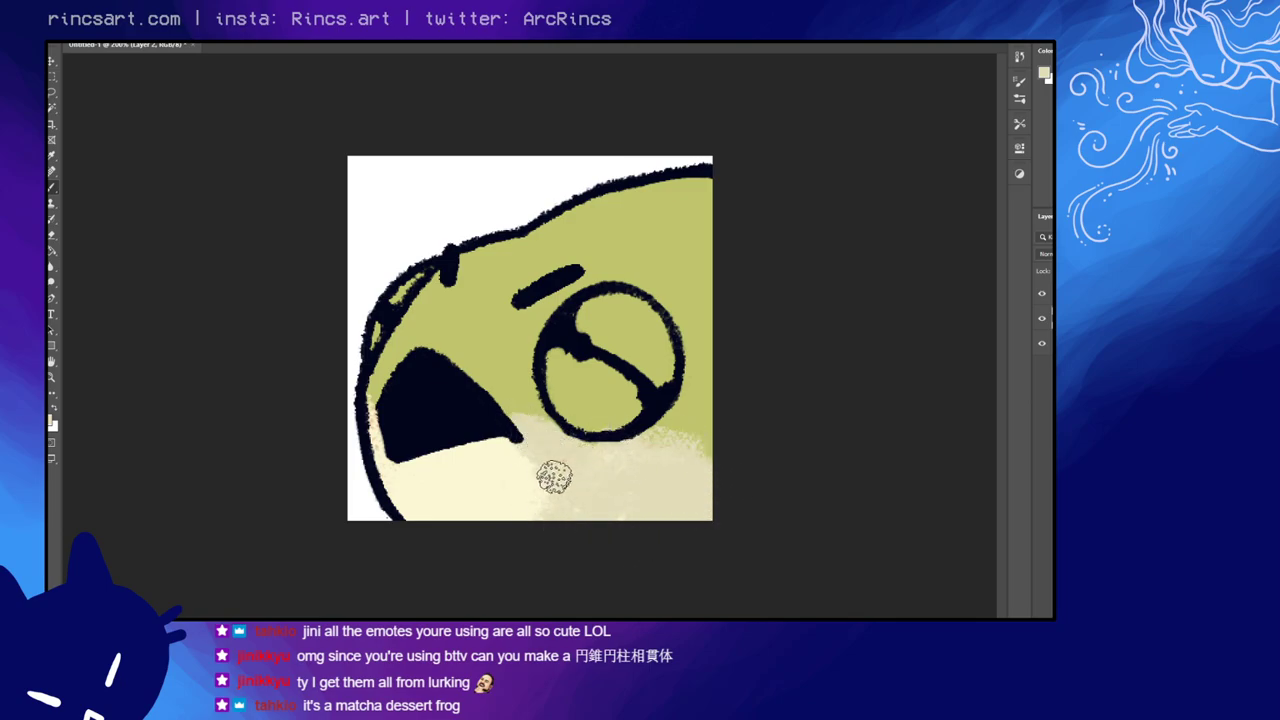
{"action": "mouse_move", "coordinate": [367, 452]}
{"action": "left_mouse_down"}
{"action": "mouse_move", "coordinate": [381, 501]}
{"action": "mouse_move", "coordinate": [369, 368]}
{"action": "mouse_move", "coordinate": [370, 444]}
{"action": "left_mouse_up"}
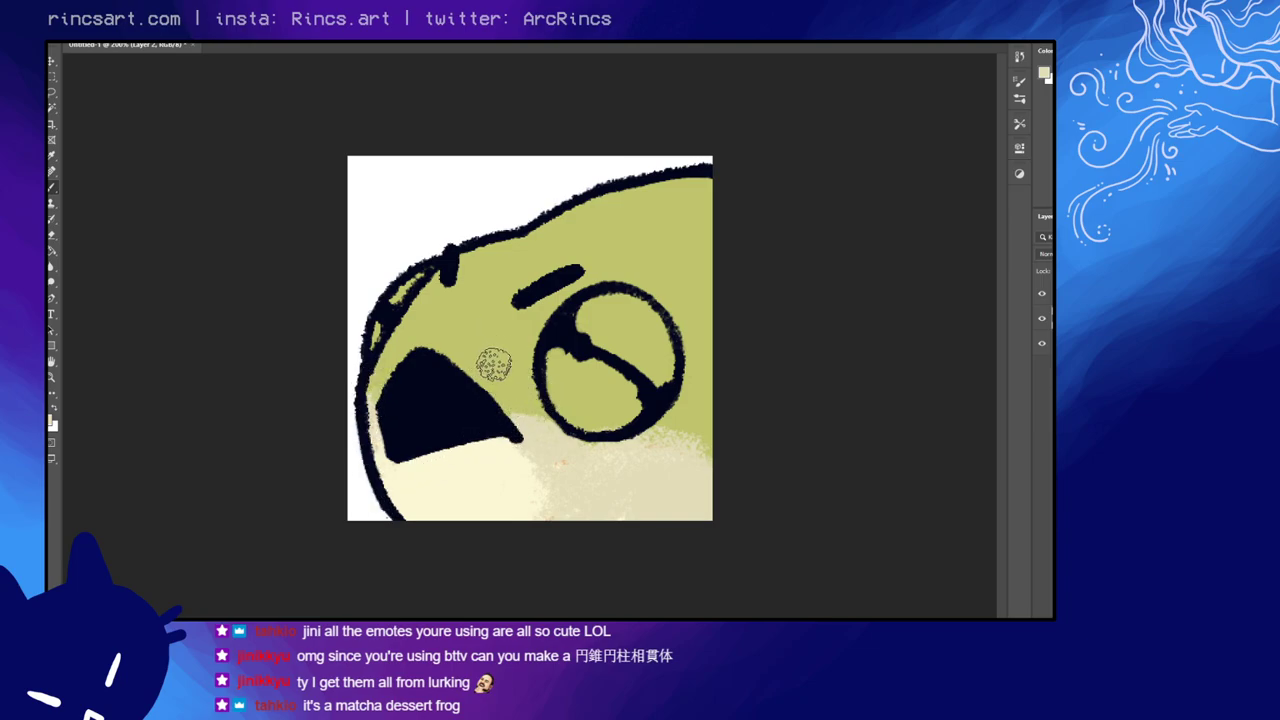
{"action": "mouse_move", "coordinate": [503, 451]}
{"action": "left_mouse_down"}
{"action": "mouse_move", "coordinate": [548, 430]}
{"action": "mouse_move", "coordinate": [577, 476]}
{"action": "mouse_move", "coordinate": [608, 423]}
{"action": "mouse_move", "coordinate": [612, 483]}
{"action": "left_mouse_up"}
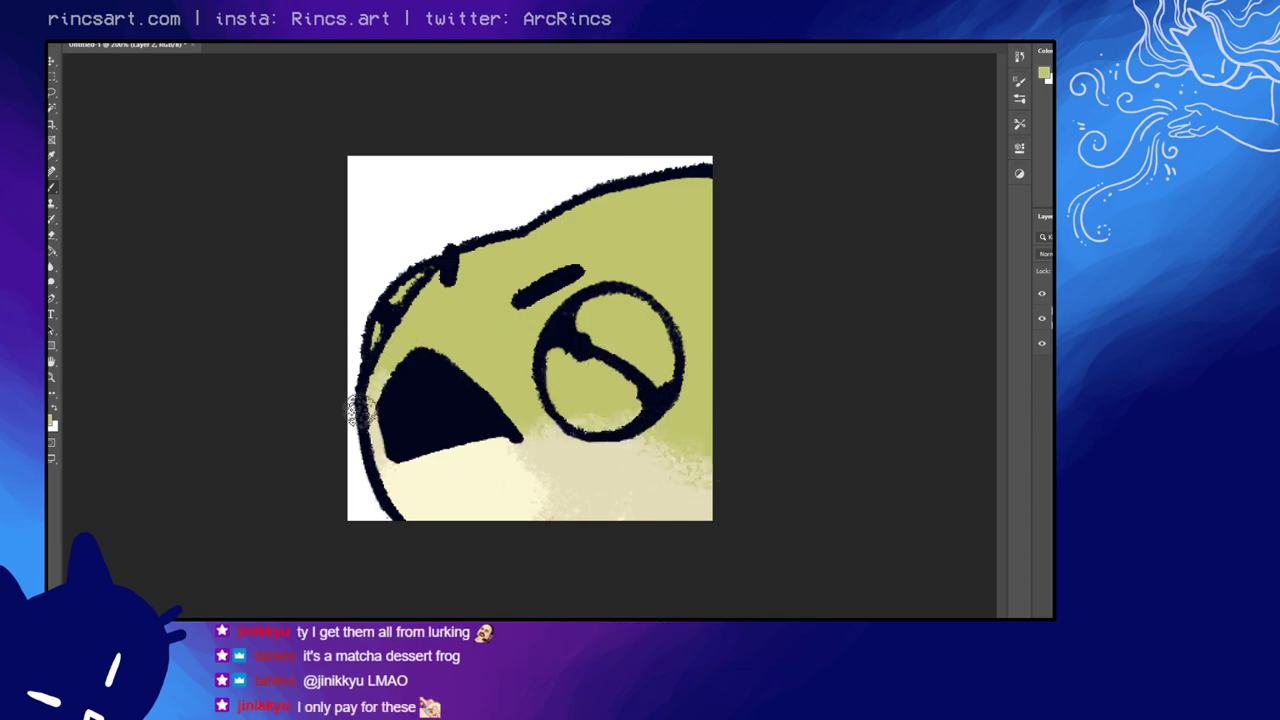
{"action": "left_click", "coordinate": [556, 465], "text": "alt"}
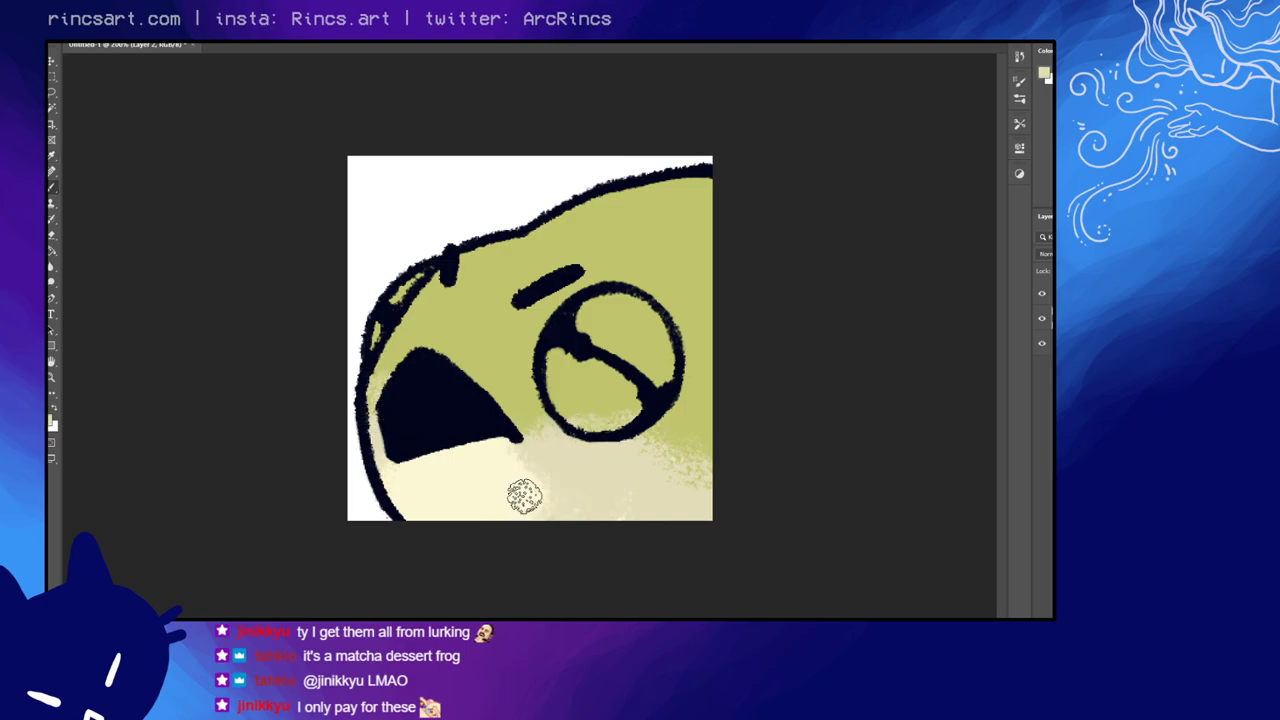
{"action": "mouse_move", "coordinate": [524, 495]}
{"action": "left_mouse_down"}
{"action": "mouse_move", "coordinate": [557, 457]}
{"action": "mouse_move", "coordinate": [506, 509]}
{"action": "mouse_move", "coordinate": [560, 531]}
{"action": "mouse_move", "coordinate": [697, 508]}
{"action": "mouse_move", "coordinate": [500, 494]}
{"action": "mouse_move", "coordinate": [403, 517]}
{"action": "mouse_move", "coordinate": [434, 466]}
{"action": "mouse_move", "coordinate": [516, 494]}
{"action": "left_mouse_up"}
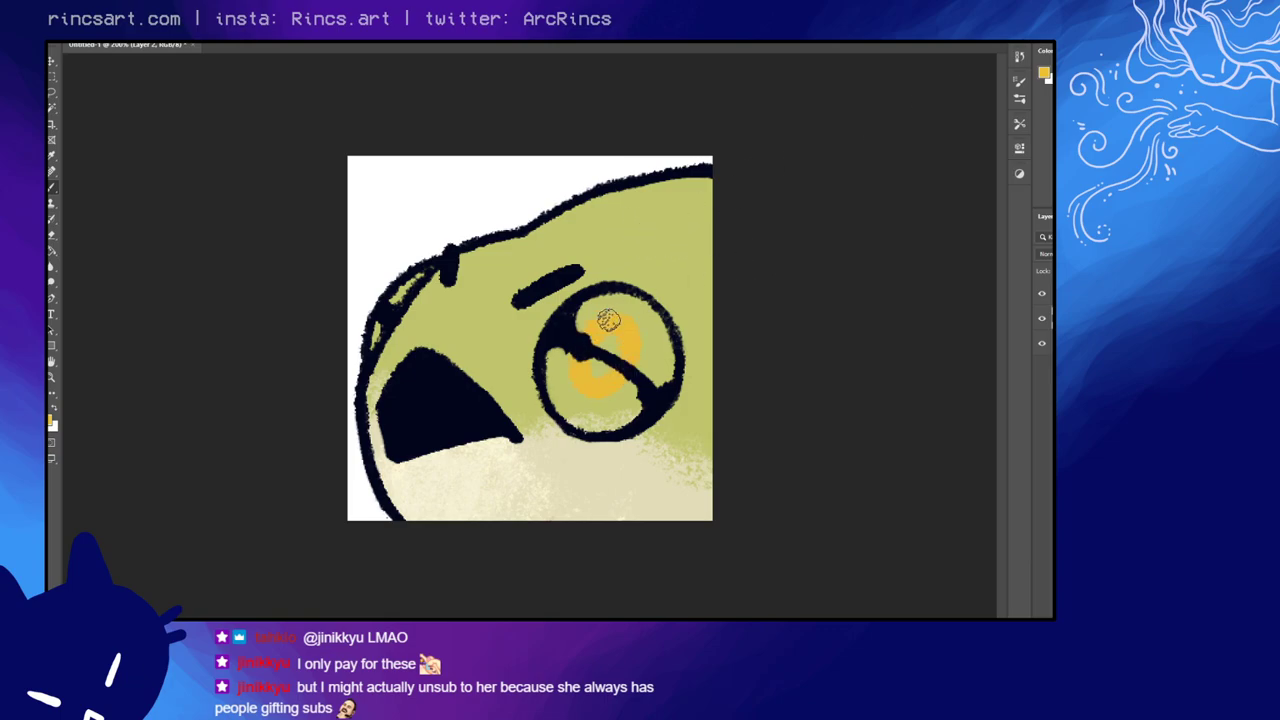
Step: Paint both eyes golden yellow and shade the rim of the large iris with a darker gold
{"action": "mouse_move", "coordinate": [608, 320]}
{"action": "left_mouse_down"}
{"action": "mouse_move", "coordinate": [582, 320]}
{"action": "mouse_move", "coordinate": [557, 358]}
{"action": "mouse_move", "coordinate": [573, 392]}
{"action": "mouse_move", "coordinate": [628, 410]}
{"action": "mouse_move", "coordinate": [651, 386]}
{"action": "mouse_move", "coordinate": [652, 338]}
{"action": "mouse_move", "coordinate": [640, 356]}
{"action": "mouse_move", "coordinate": [608, 309]}
{"action": "mouse_move", "coordinate": [589, 317]}
{"action": "left_mouse_up"}
{"action": "left_click_drag", "start_coordinate": [416, 278], "coordinate": [371, 338]}
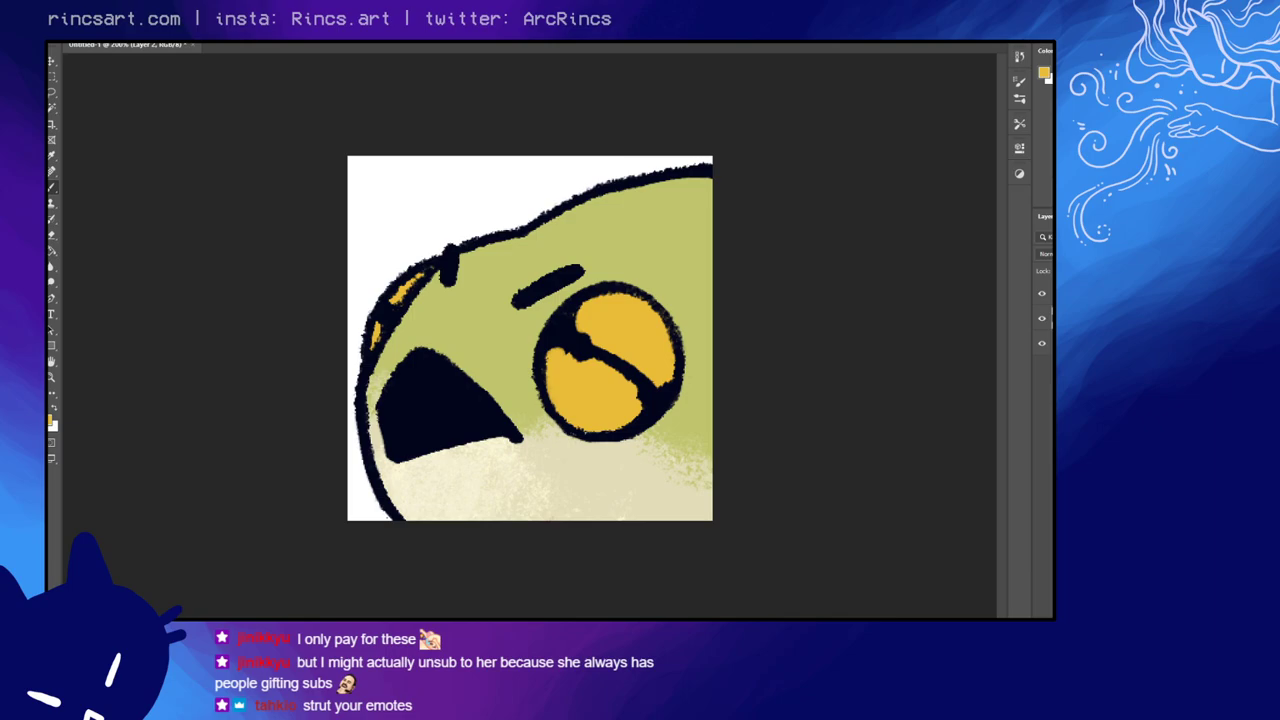
{"action": "mouse_move", "coordinate": [565, 348]}
{"action": "left_mouse_down"}
{"action": "mouse_move", "coordinate": [558, 381]}
{"action": "mouse_move", "coordinate": [586, 350]}
{"action": "mouse_move", "coordinate": [556, 368]}
{"action": "mouse_move", "coordinate": [559, 405]}
{"action": "mouse_move", "coordinate": [582, 374]}
{"action": "mouse_move", "coordinate": [589, 316]}
{"action": "mouse_move", "coordinate": [564, 319]}
{"action": "mouse_move", "coordinate": [595, 328]}
{"action": "mouse_move", "coordinate": [606, 311]}
{"action": "mouse_move", "coordinate": [658, 367]}
{"action": "mouse_move", "coordinate": [651, 391]}
{"action": "mouse_move", "coordinate": [659, 332]}
{"action": "mouse_move", "coordinate": [623, 418]}
{"action": "mouse_move", "coordinate": [563, 410]}
{"action": "left_mouse_up"}
{"action": "left_click_drag", "start_coordinate": [652, 356], "coordinate": [617, 298]}
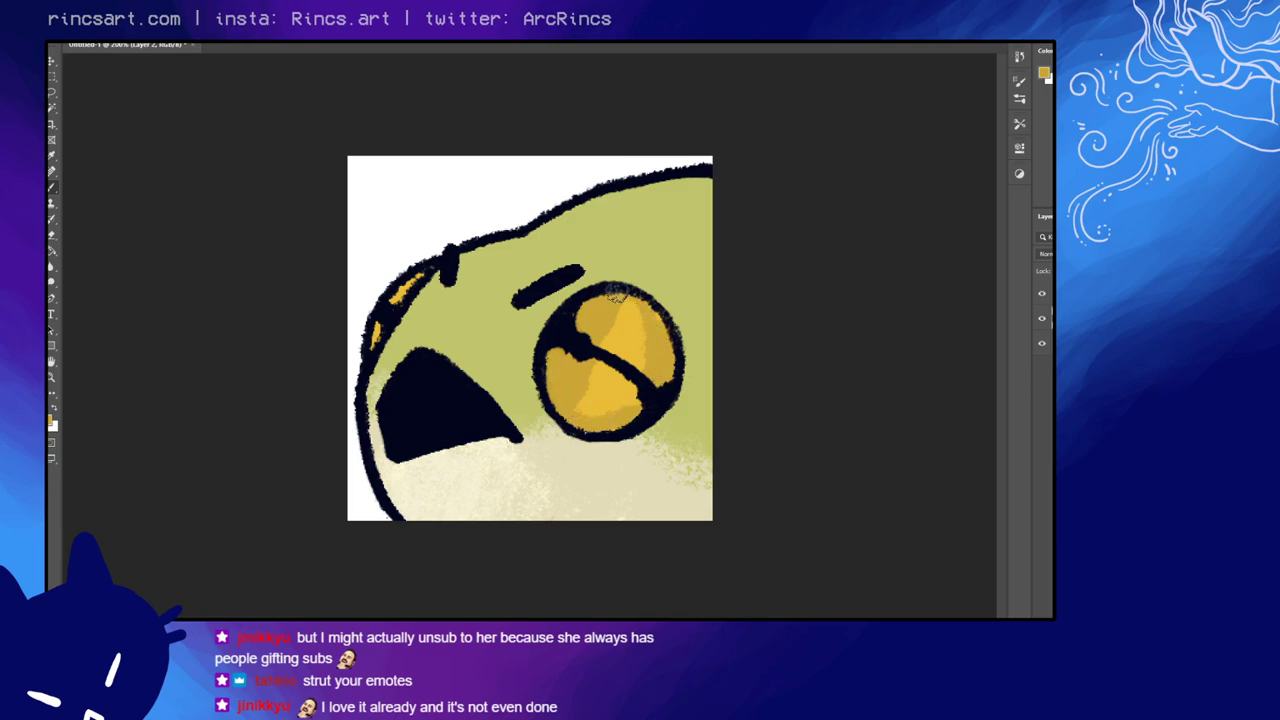
{"action": "left_click_drag", "start_coordinate": [634, 404], "coordinate": [592, 420]}
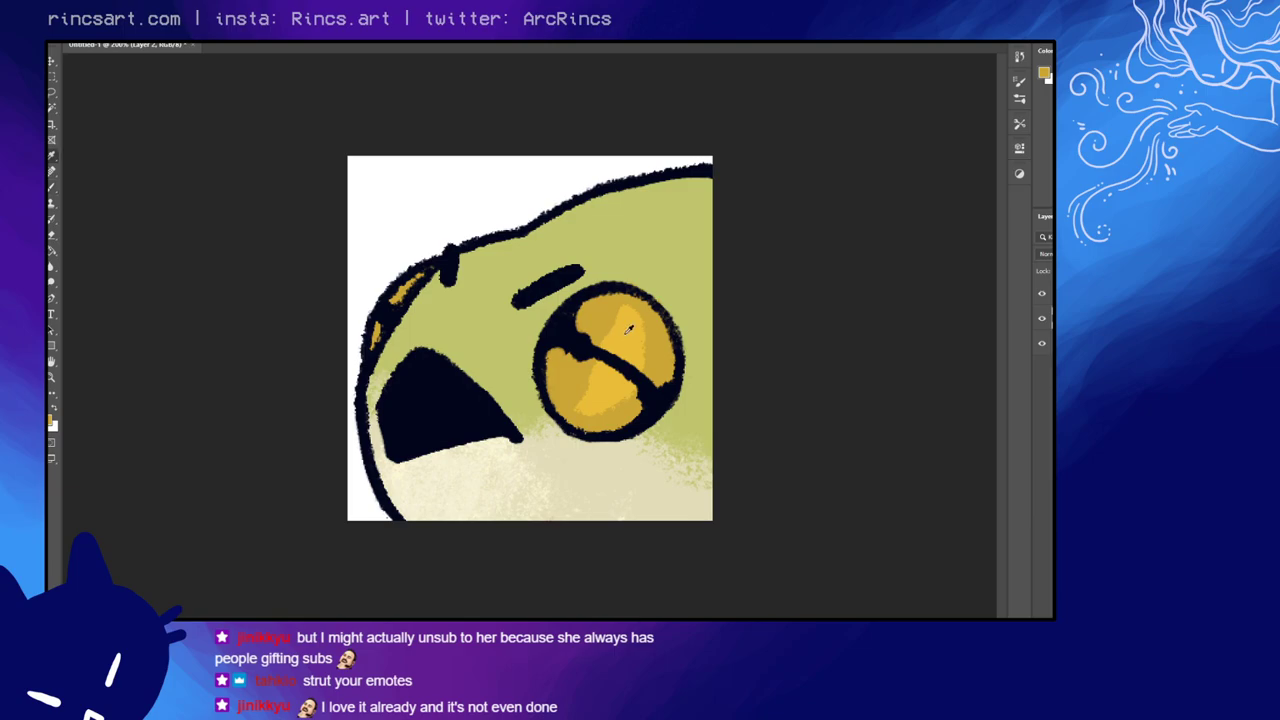
{"action": "left_click_drag", "start_coordinate": [619, 331], "coordinate": [569, 396]}
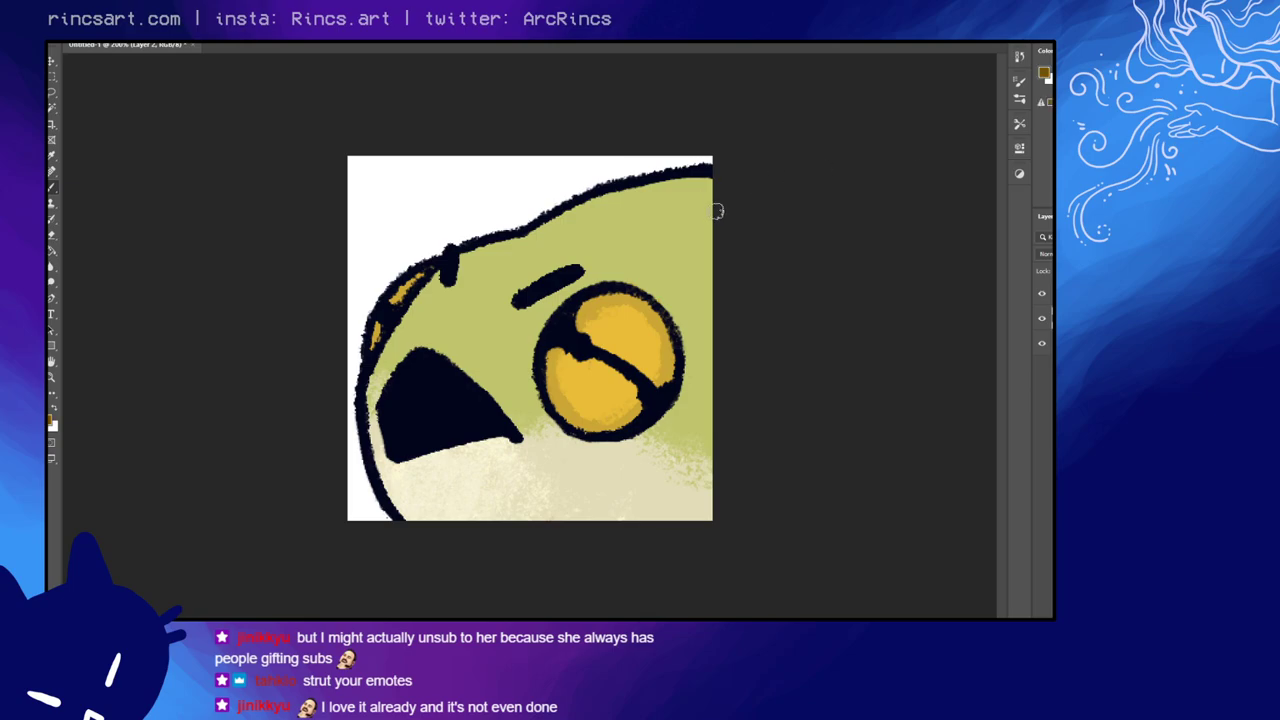
Step: Dot the green skin with brownish-olive spots of varied sizes and edge the large eye with pale cream highlights
{"action": "left_click", "coordinate": [674, 243], "text": "alt"}
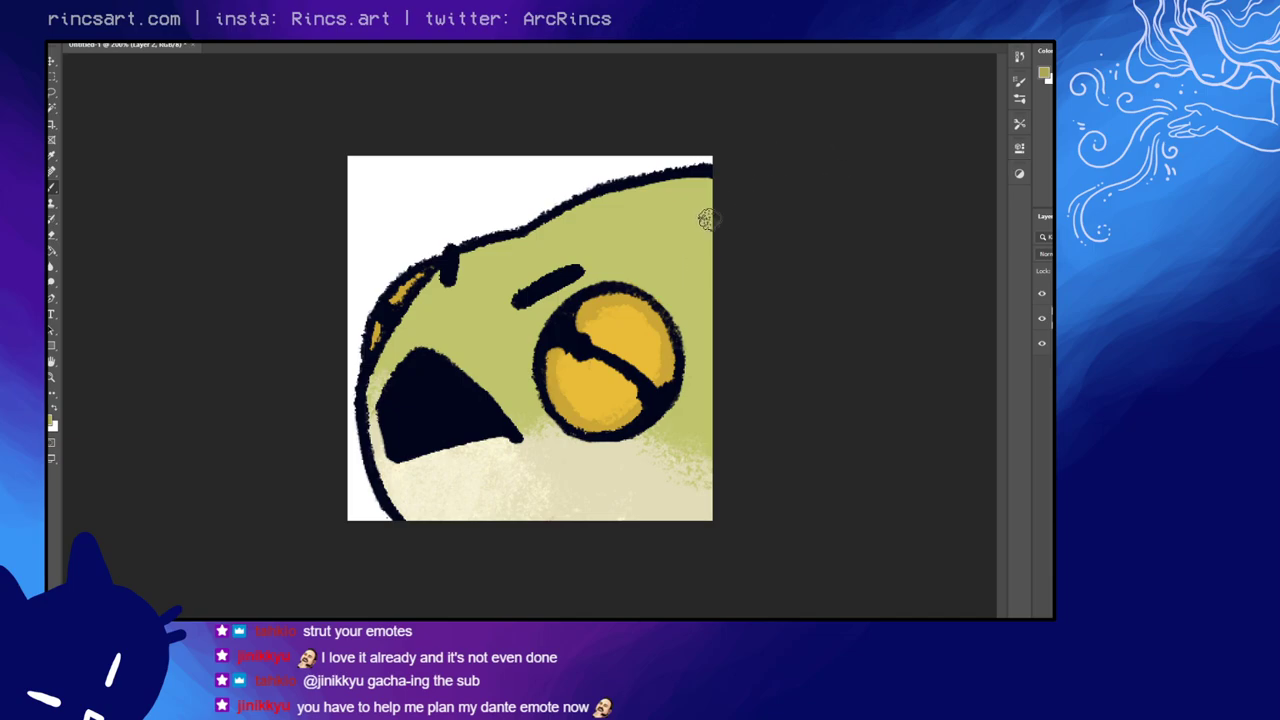
{"action": "left_click_drag", "start_coordinate": [689, 302], "coordinate": [697, 318]}
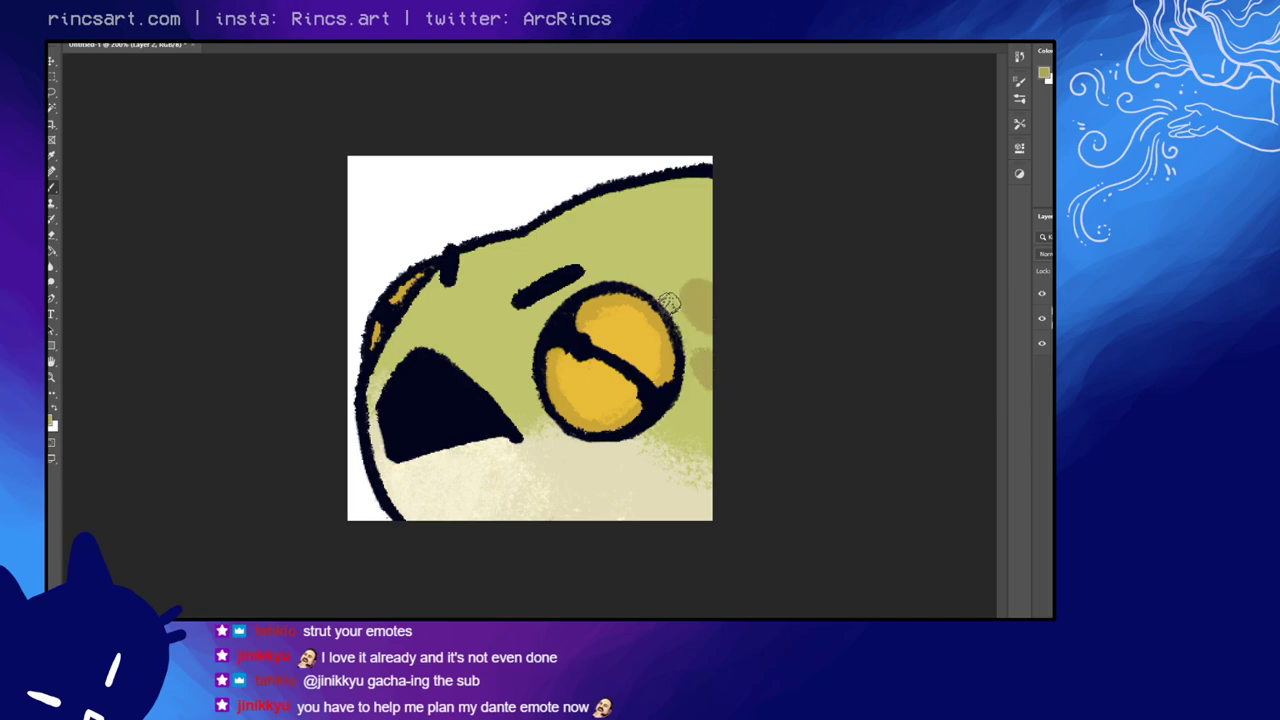
{"action": "mouse_move", "coordinate": [648, 282]}
{"action": "left_mouse_down"}
{"action": "mouse_move", "coordinate": [666, 302]}
{"action": "mouse_move", "coordinate": [667, 270]}
{"action": "left_mouse_up"}
{"action": "left_click_drag", "start_coordinate": [685, 213], "coordinate": [721, 207]}
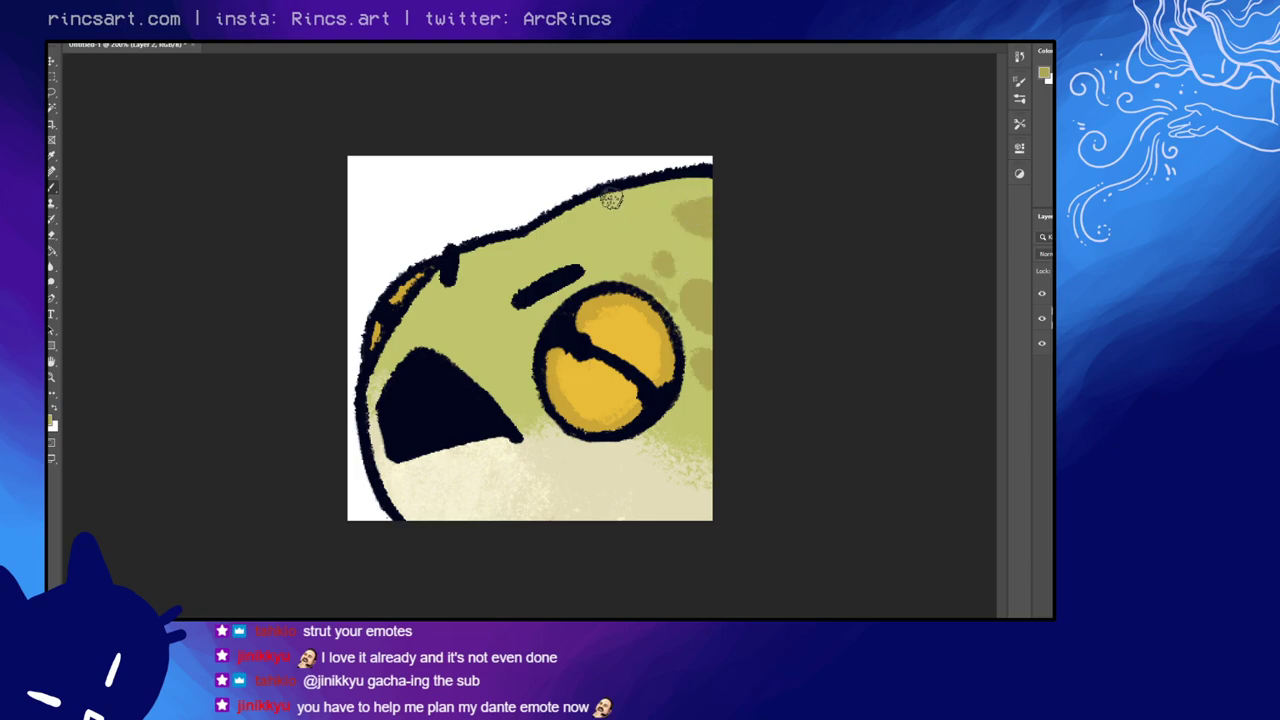
{"action": "mouse_move", "coordinate": [604, 211]}
{"action": "left_mouse_down"}
{"action": "mouse_move", "coordinate": [622, 207]}
{"action": "mouse_move", "coordinate": [640, 237]}
{"action": "mouse_move", "coordinate": [617, 243]}
{"action": "left_mouse_up"}
{"action": "left_click_drag", "start_coordinate": [486, 256], "coordinate": [486, 264]}
{"action": "left_click_drag", "start_coordinate": [490, 310], "coordinate": [508, 318]}
{"action": "left_click_drag", "start_coordinate": [526, 387], "coordinate": [514, 374]}
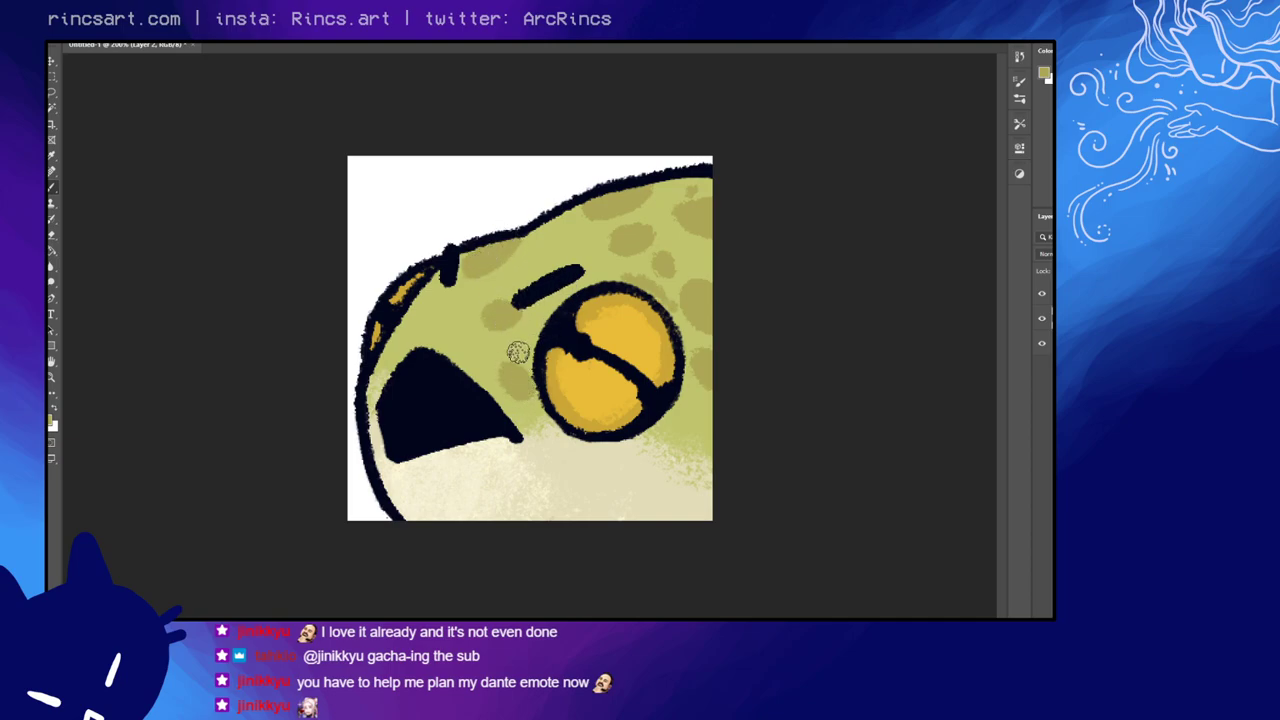
{"action": "left_click", "coordinate": [495, 350]}
{"action": "left_click_drag", "start_coordinate": [690, 414], "coordinate": [710, 426]}
{"action": "left_click_drag", "start_coordinate": [418, 312], "coordinate": [432, 316]}
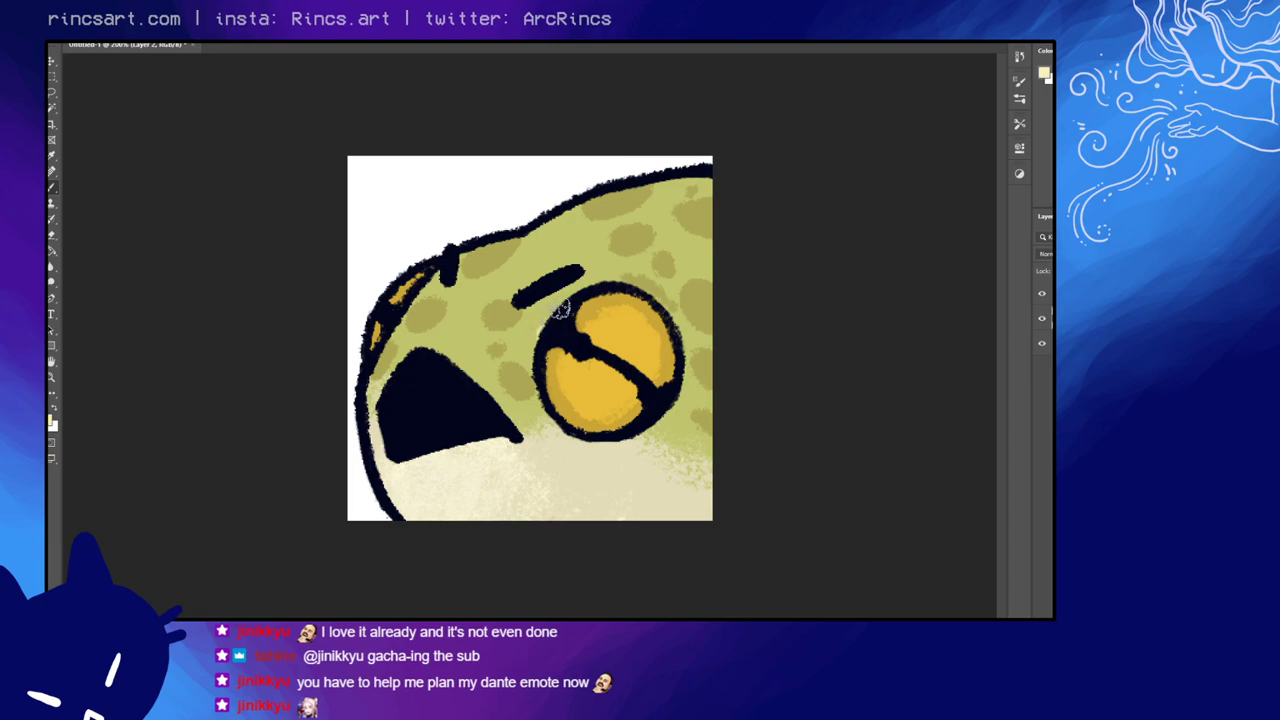
{"action": "left_click_drag", "start_coordinate": [562, 309], "coordinate": [534, 336]}
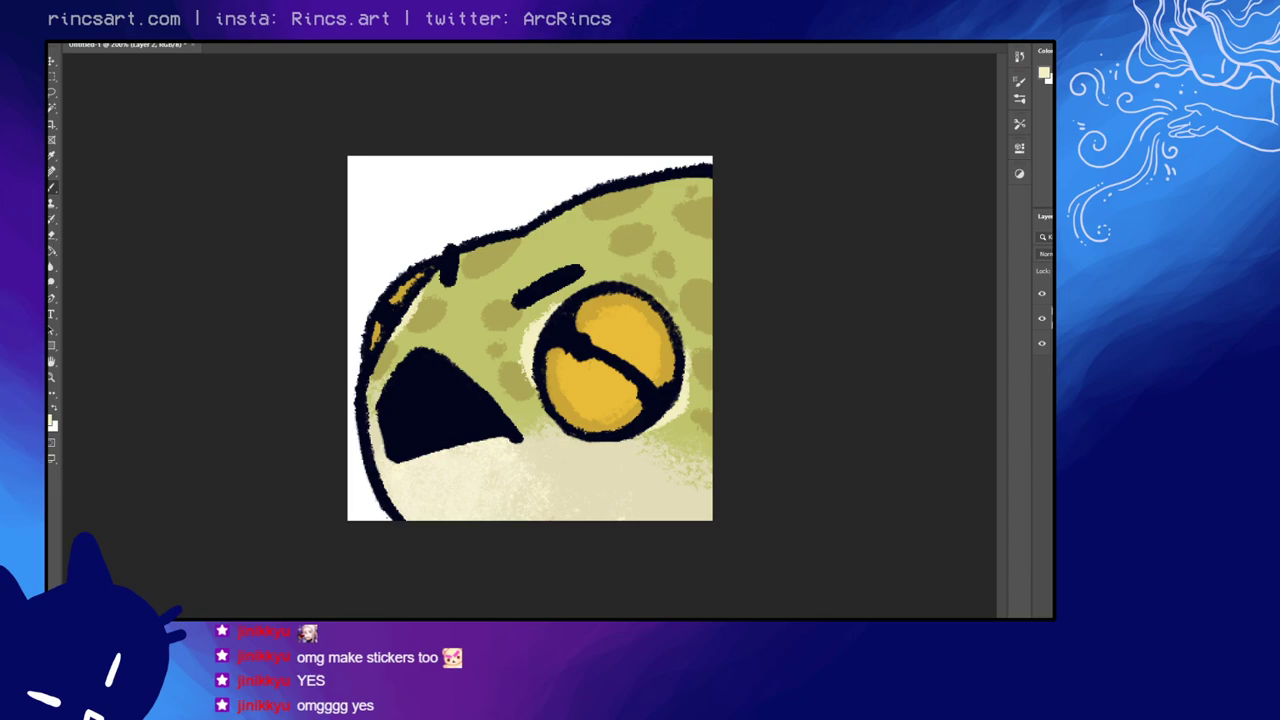
Step: Switch to the levi506.net emote previewer in the browser, upload the frog image as a custom emote and preview it in the Twitch and Discord mock-ups
{"action": "key", "text": "alt+Tab"}
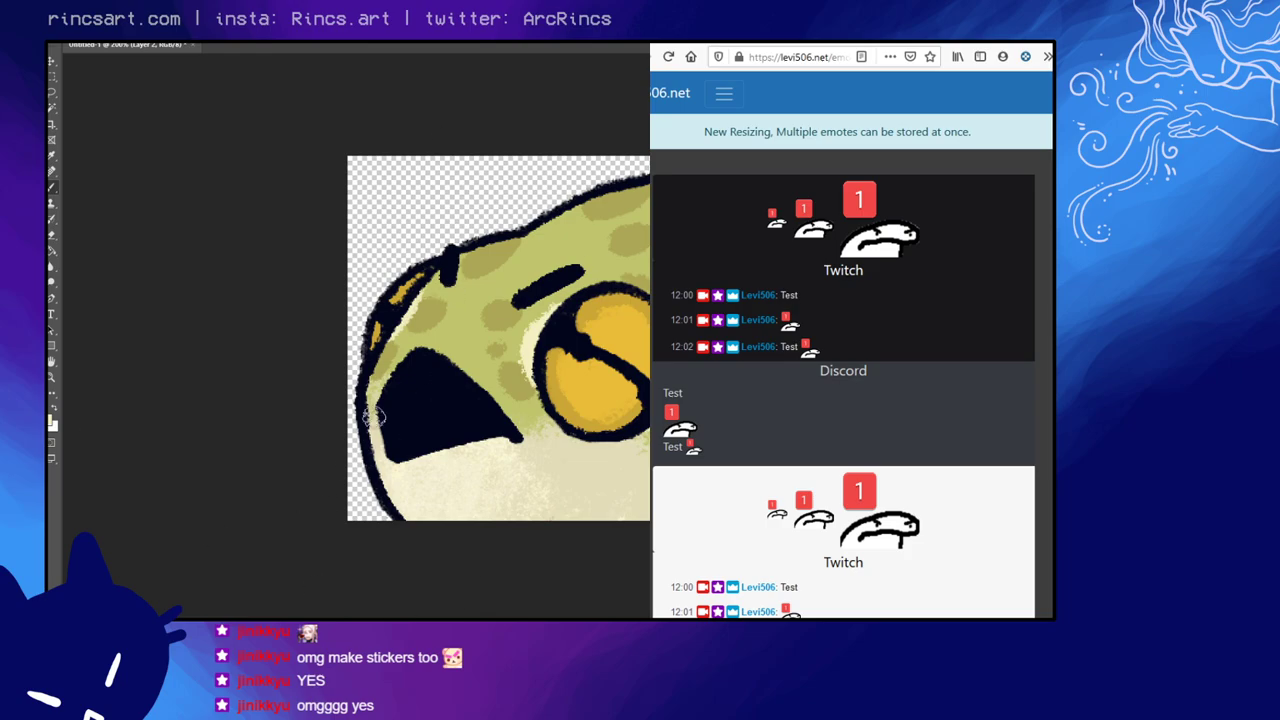
{"action": "key", "text": "alt+Tab"}
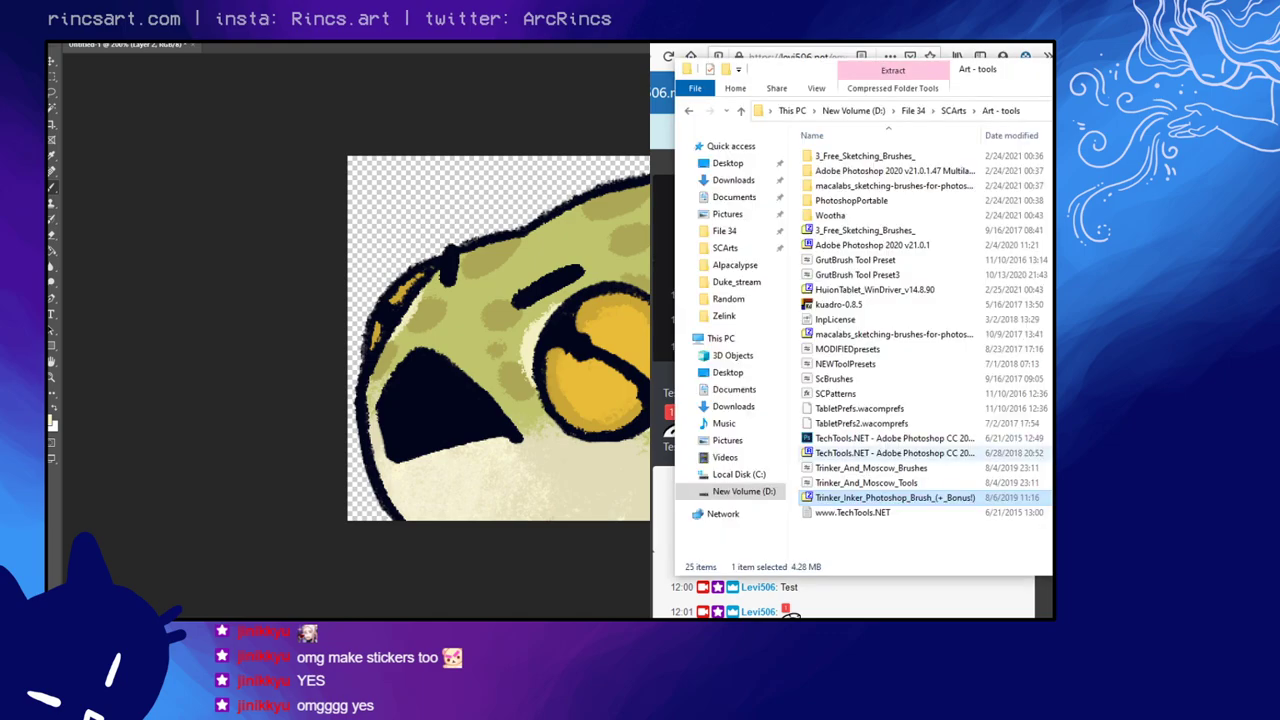
{"action": "left_click", "coordinate": [1048, 58]}
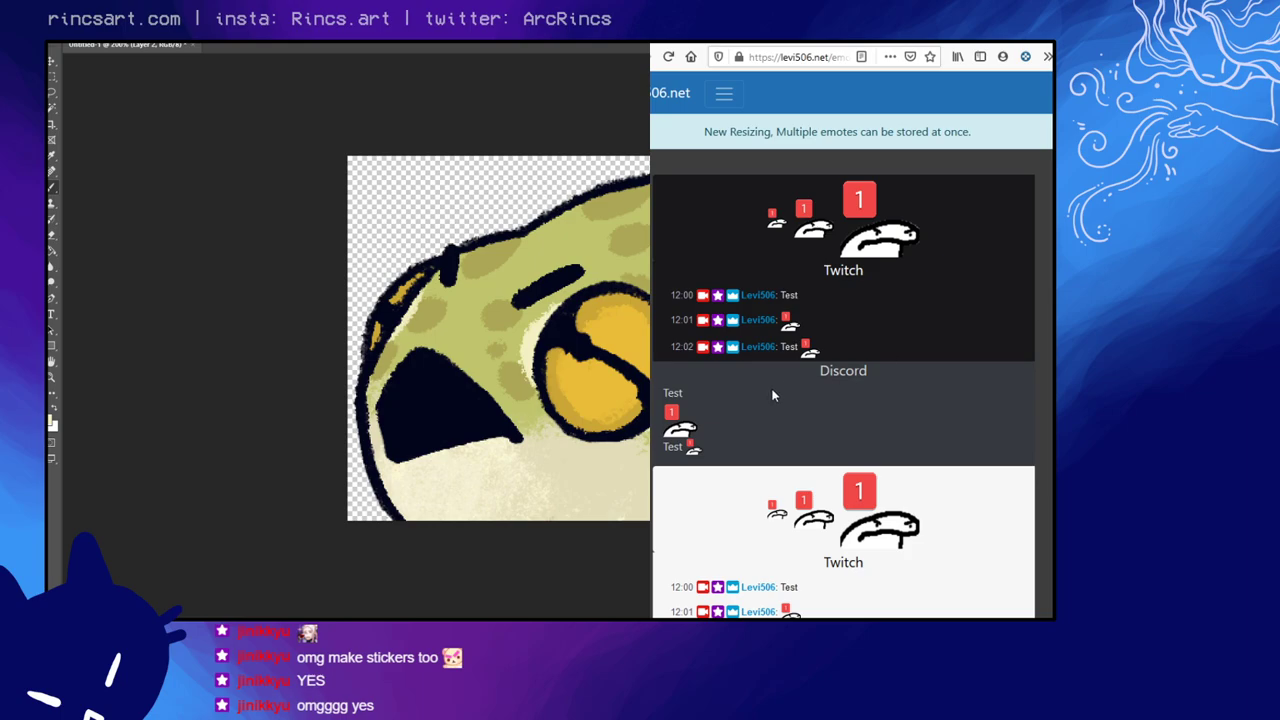
{"action": "scroll", "coordinate": [778, 395], "scroll_direction": "down", "scroll_amount": 5}
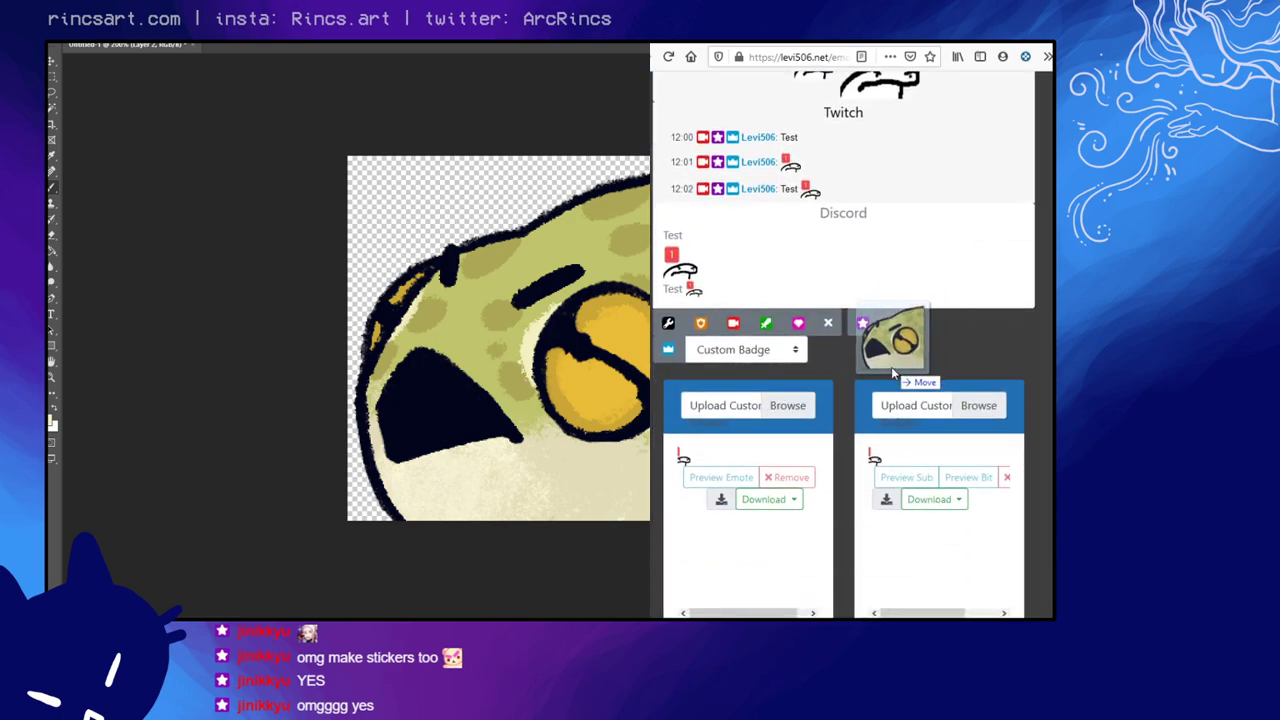
{"action": "left_click_drag", "start_coordinate": [894, 337], "coordinate": [728, 380]}
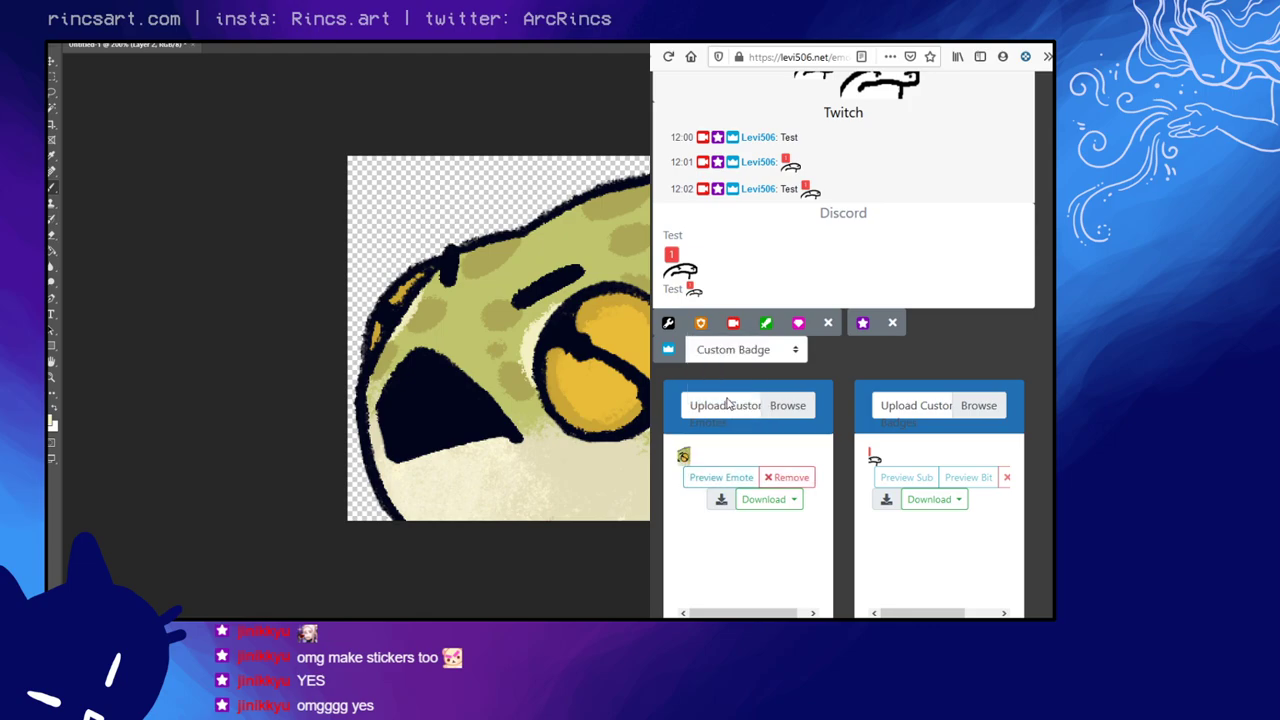
{"action": "left_click", "coordinate": [720, 477]}
{"action": "scroll", "coordinate": [836, 397], "scroll_direction": "up", "scroll_amount": 2}
{"action": "scroll", "coordinate": [836, 397], "scroll_direction": "up", "scroll_amount": 2}
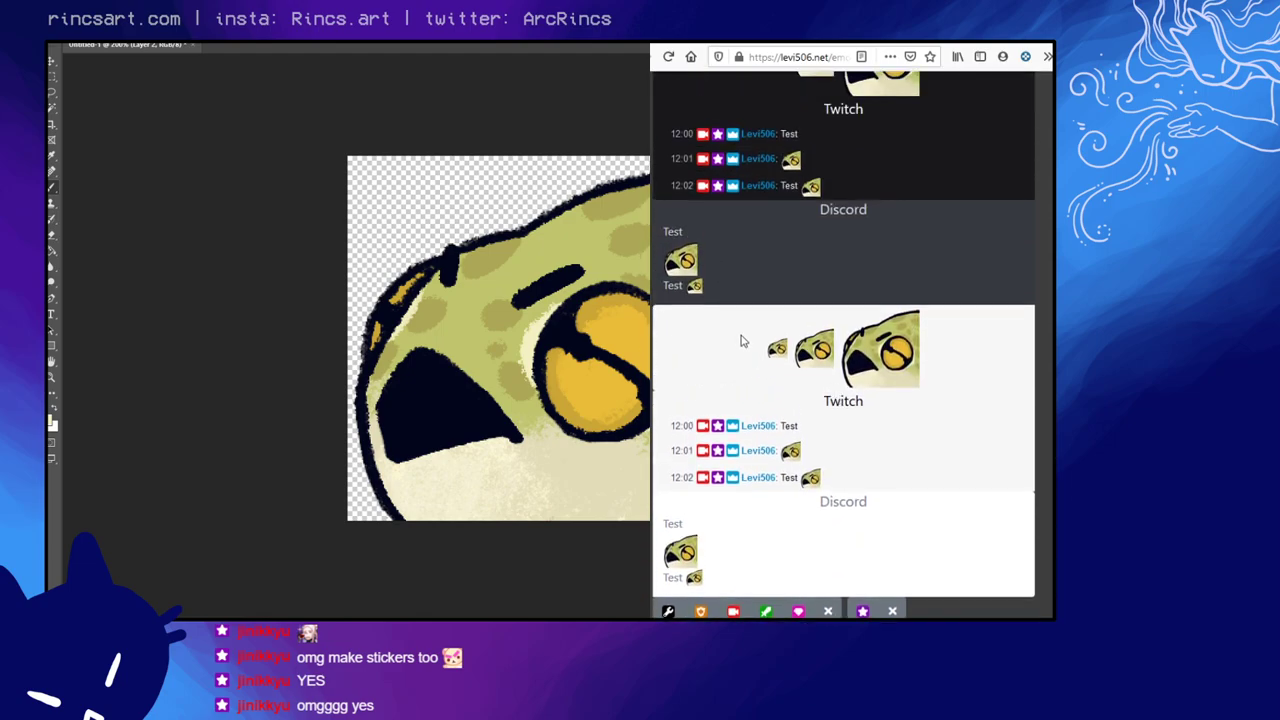
{"action": "scroll", "coordinate": [751, 346], "scroll_direction": "up", "scroll_amount": 2}
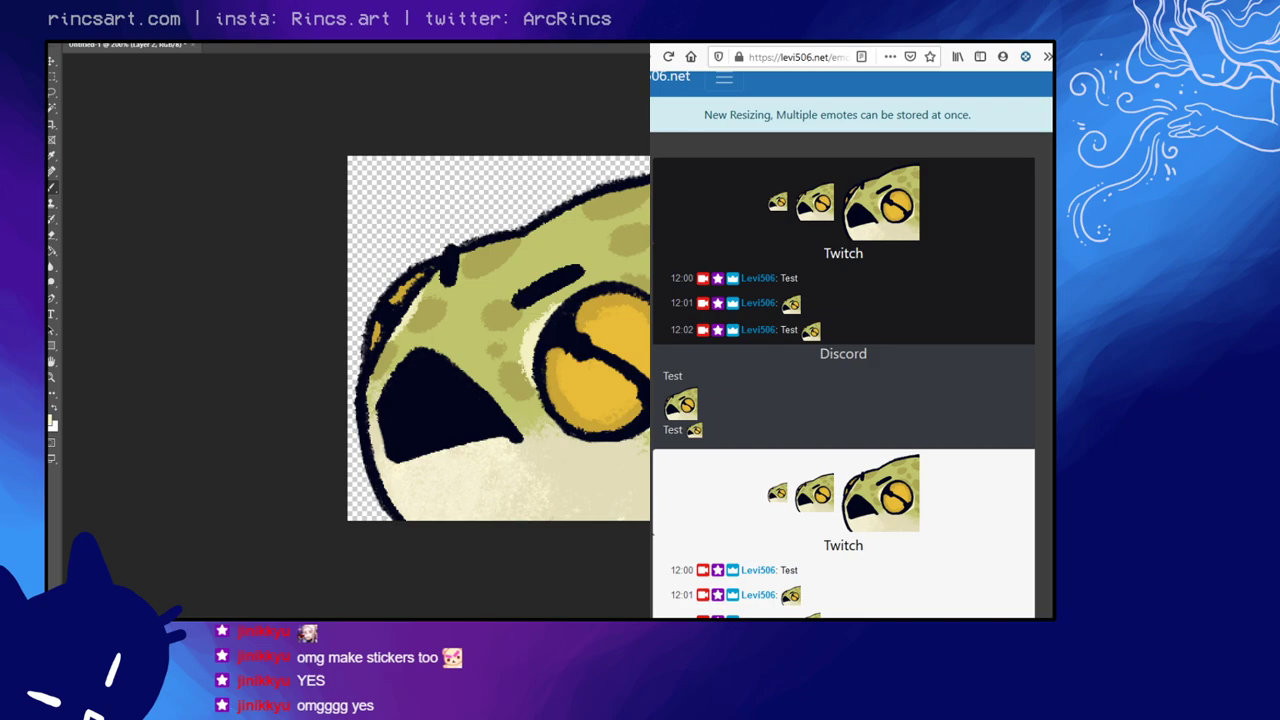
Step: Add a new layer beneath the frog artwork and fill it with black as a background
{"action": "key", "text": "alt+["}
{"action": "key", "text": "ctrl+shift+alt+n"}
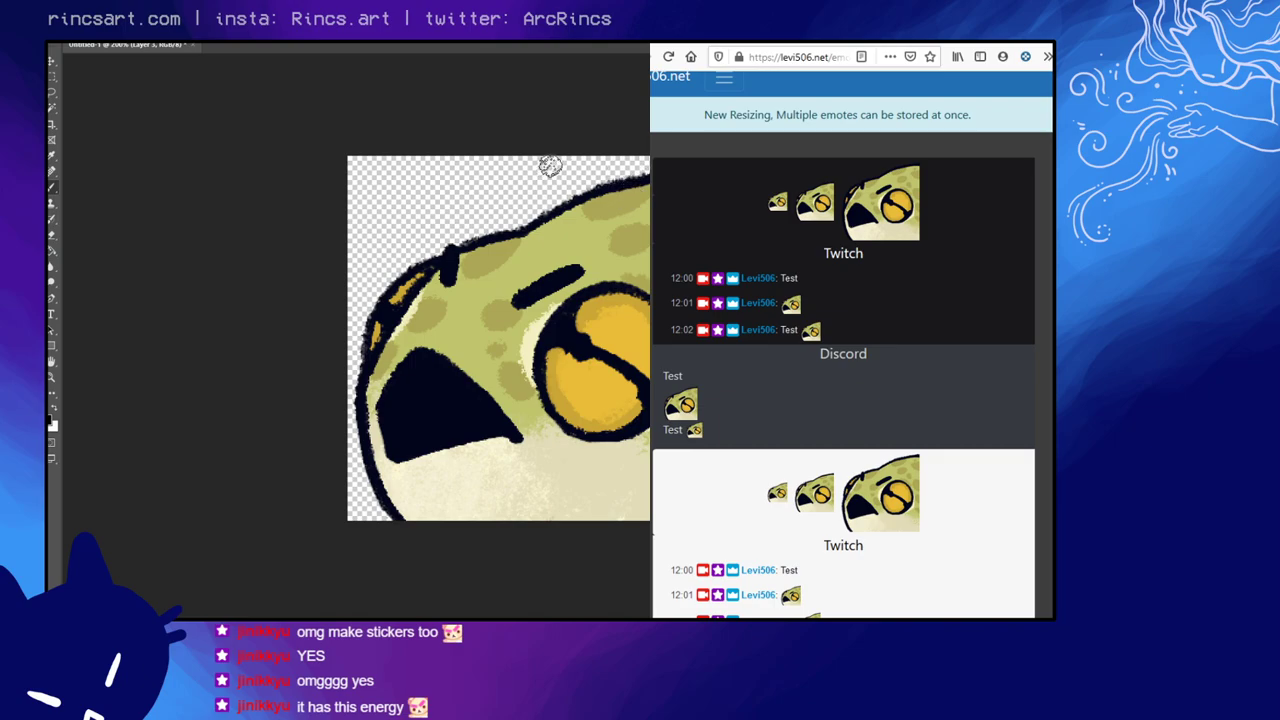
{"action": "key", "text": "g"}
{"action": "left_click", "coordinate": [527, 201]}
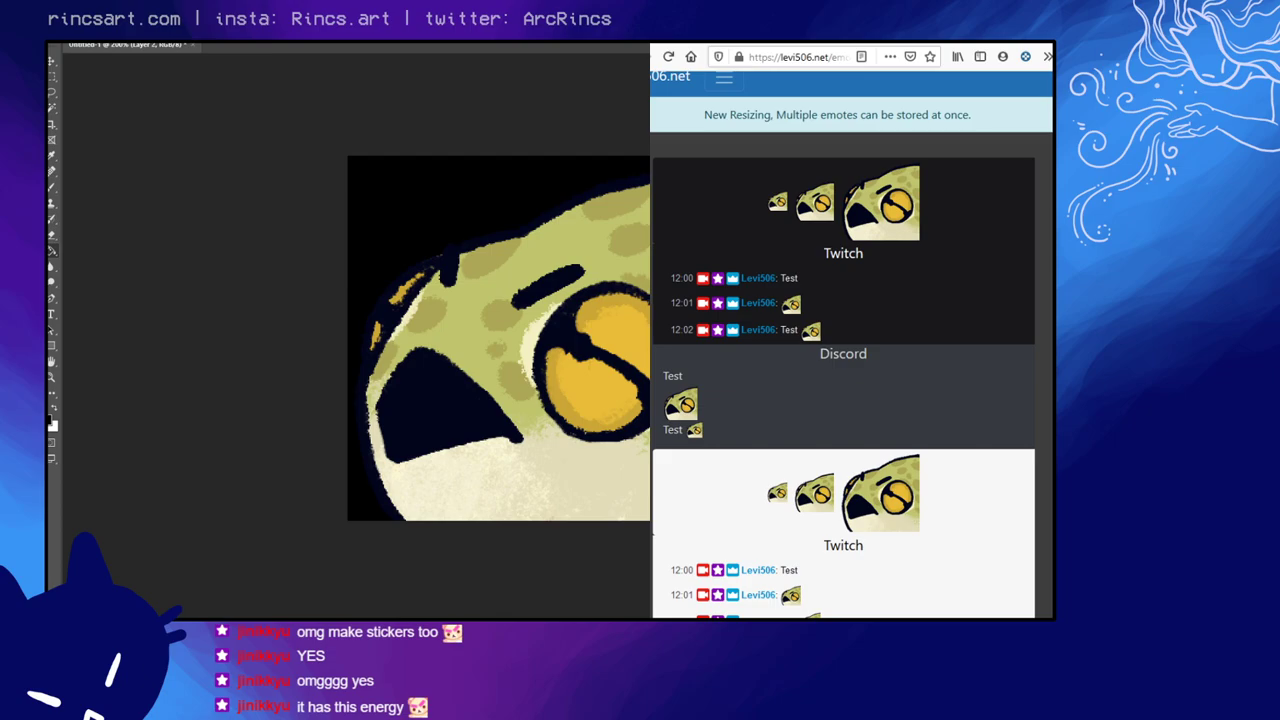
Step: Paint a thin off-white outline along the outside of the head's dark contour, from the chin over the snout to the forehead
{"action": "key", "text": "b"}
{"action": "key", "text": "x"}
{"action": "mouse_move", "coordinate": [393, 276]}
{"action": "left_mouse_down"}
{"action": "mouse_move", "coordinate": [371, 308]}
{"action": "mouse_move", "coordinate": [389, 280]}
{"action": "mouse_move", "coordinate": [357, 386]}
{"action": "mouse_move", "coordinate": [362, 453]}
{"action": "mouse_move", "coordinate": [395, 530]}
{"action": "left_mouse_up"}
{"action": "left_click_drag", "start_coordinate": [362, 357], "coordinate": [362, 344]}
{"action": "mouse_move", "coordinate": [394, 280]}
{"action": "left_mouse_down"}
{"action": "mouse_move", "coordinate": [476, 238]}
{"action": "mouse_move", "coordinate": [440, 250]}
{"action": "mouse_move", "coordinate": [452, 243]}
{"action": "mouse_move", "coordinate": [648, 172]}
{"action": "left_mouse_up"}
{"action": "left_click_drag", "start_coordinate": [524, 222], "coordinate": [648, 164]}
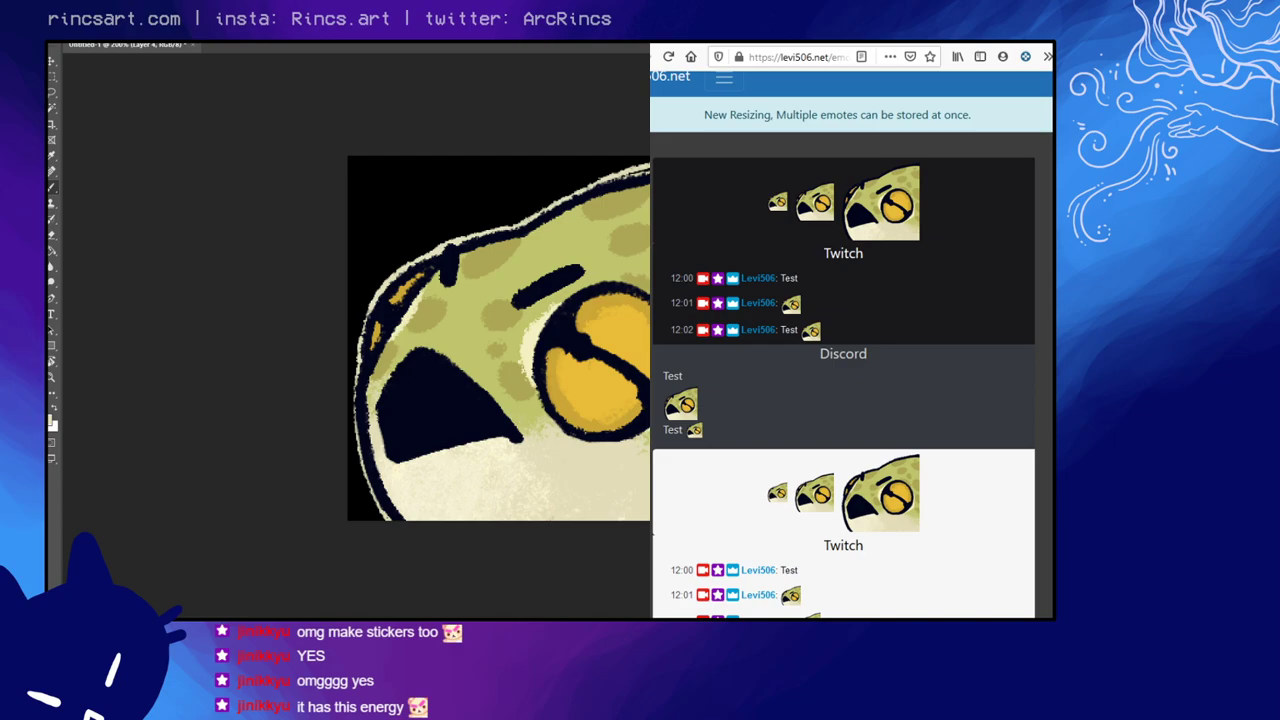
{"action": "key", "text": "ctrl+z"}
{"action": "left_click_drag", "start_coordinate": [542, 212], "coordinate": [646, 167]}
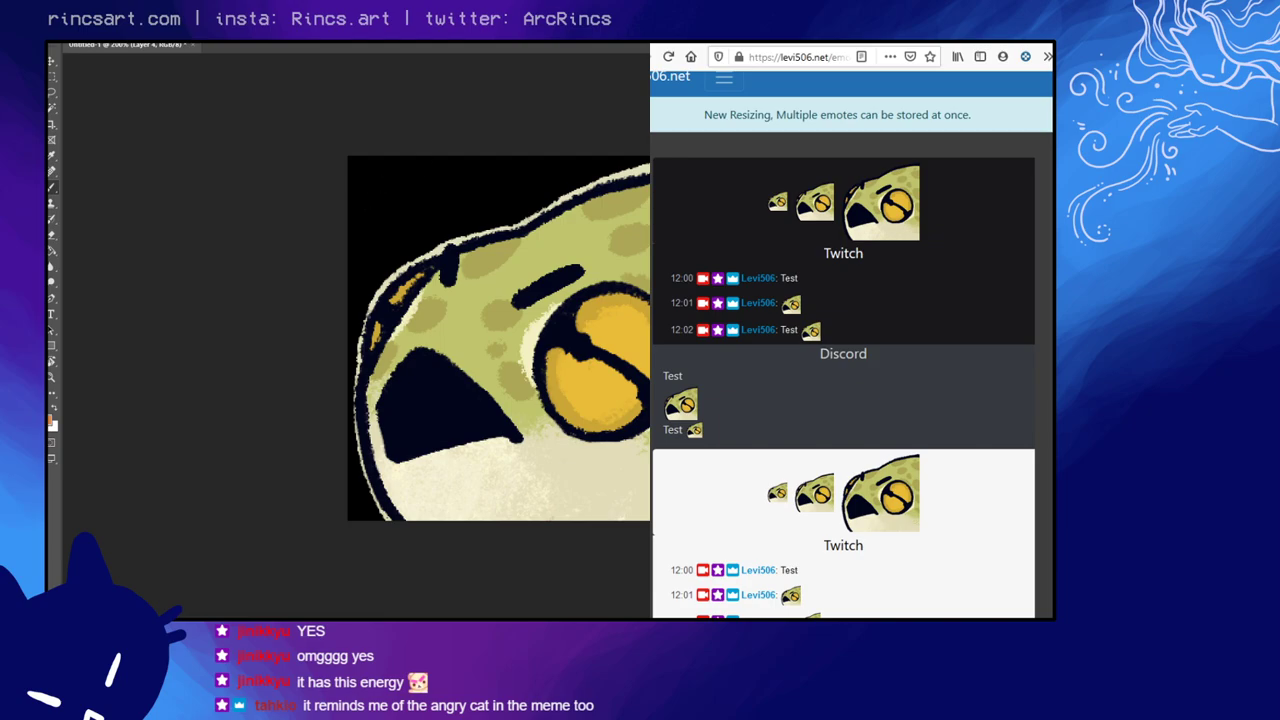
{"action": "left_click_drag", "start_coordinate": [358, 217], "coordinate": [396, 252]}
{"action": "left_click_drag", "start_coordinate": [372, 184], "coordinate": [407, 229]}
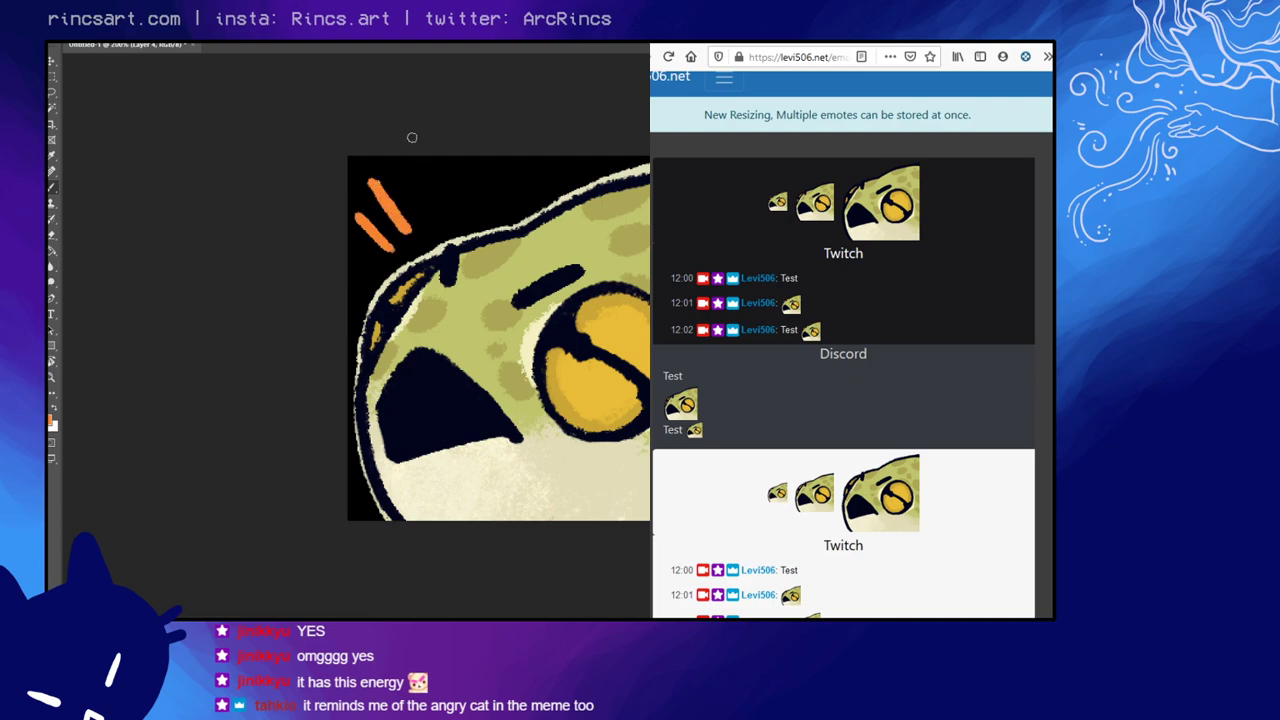
{"action": "left_click_drag", "start_coordinate": [410, 170], "coordinate": [431, 222]}
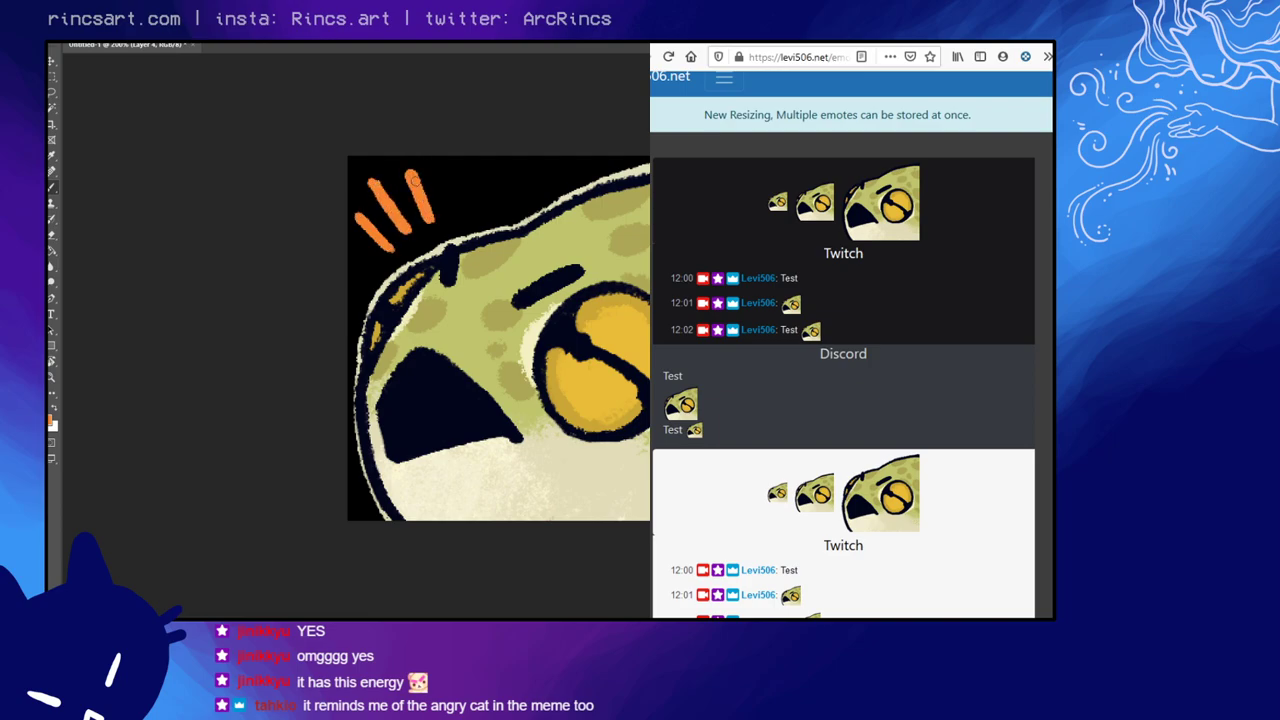
{"action": "key", "text": "ctrl+z"}
{"action": "key", "text": "ctrl+z"}
{"action": "key", "text": "ctrl+z"}
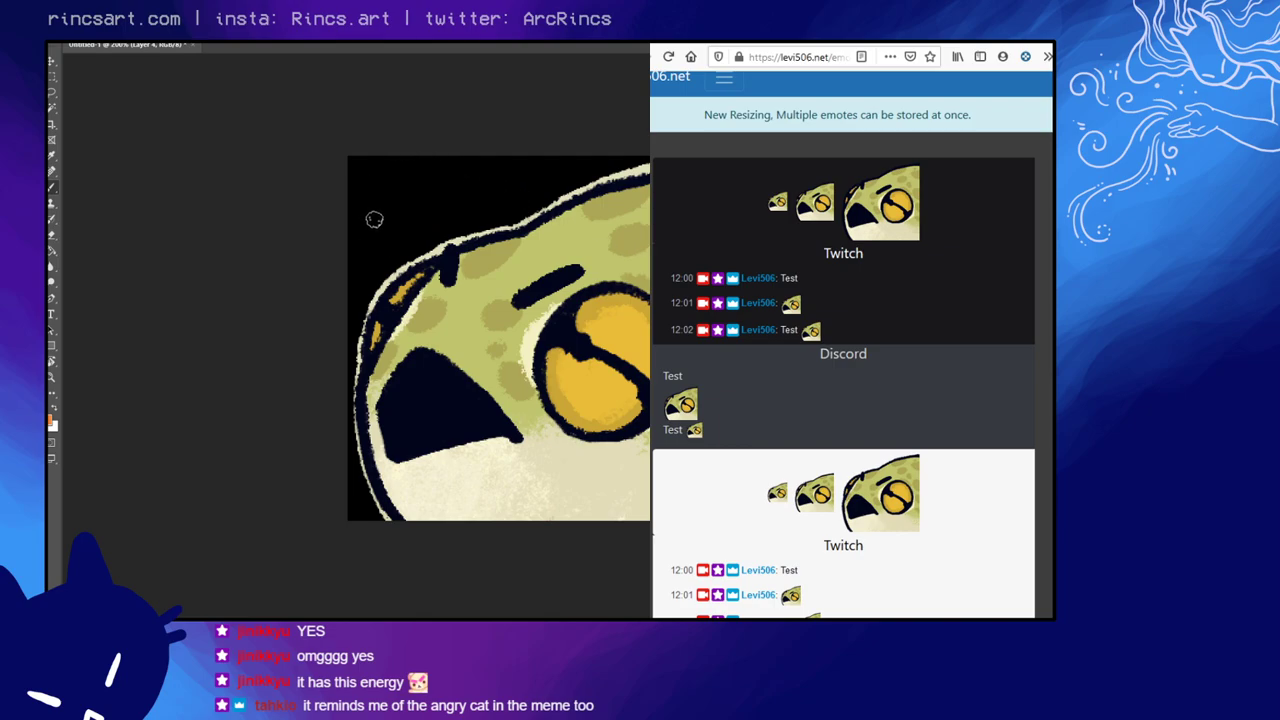
Step: Draw three thick orange emphasis strokes fanning out above the frog's snout
{"action": "left_click_drag", "start_coordinate": [362, 221], "coordinate": [390, 250]}
{"action": "left_click_drag", "start_coordinate": [372, 183], "coordinate": [410, 240]}
{"action": "key", "text": "ctrl+z"}
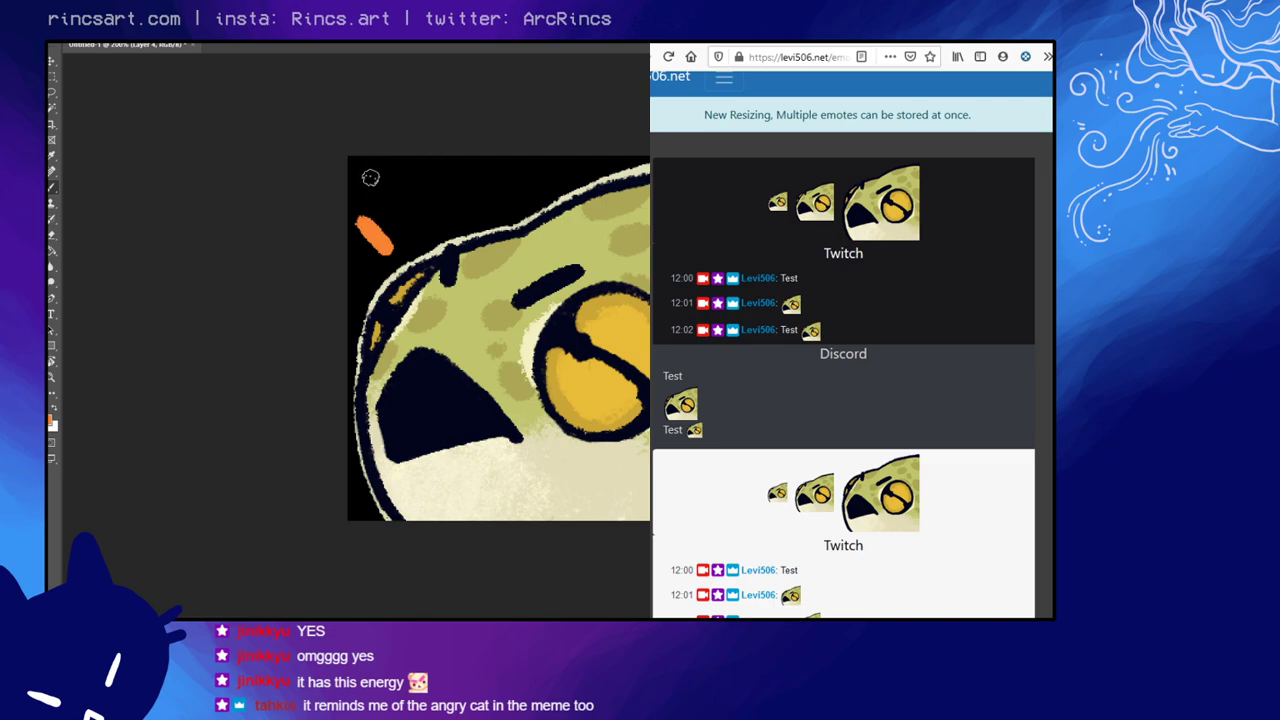
{"action": "left_click_drag", "start_coordinate": [371, 174], "coordinate": [408, 232]}
{"action": "left_click_drag", "start_coordinate": [419, 178], "coordinate": [436, 222]}
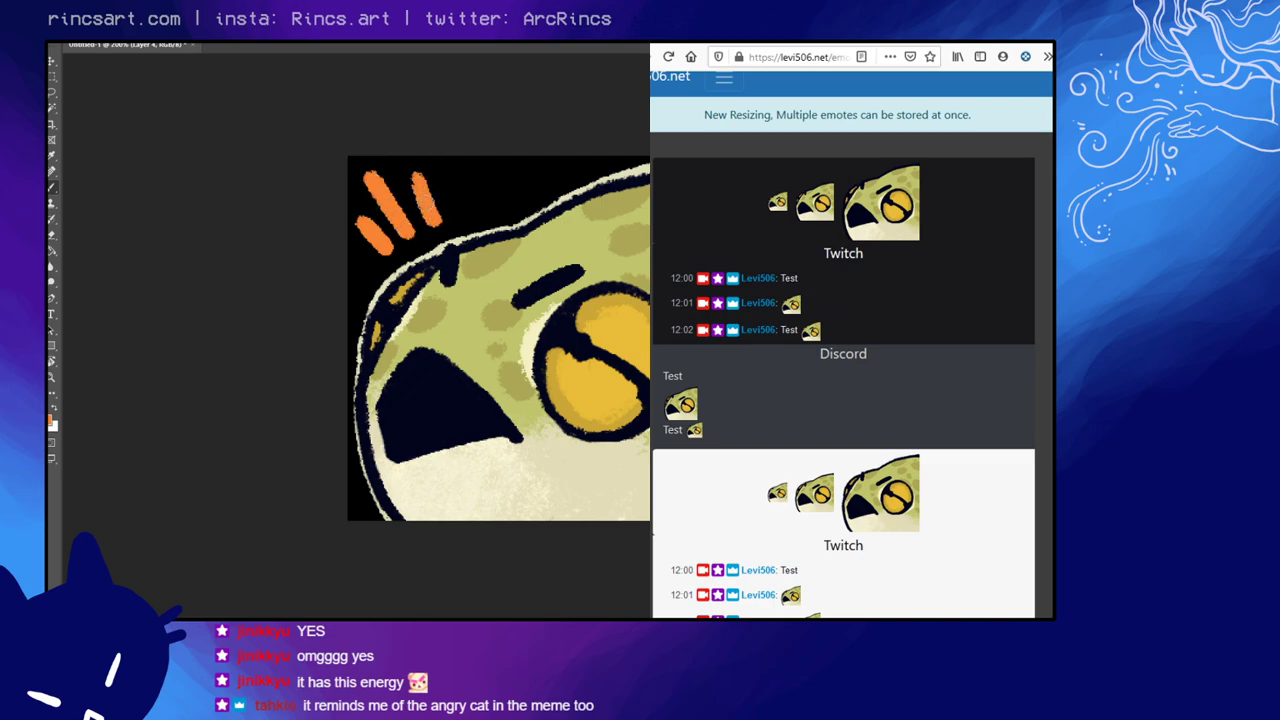